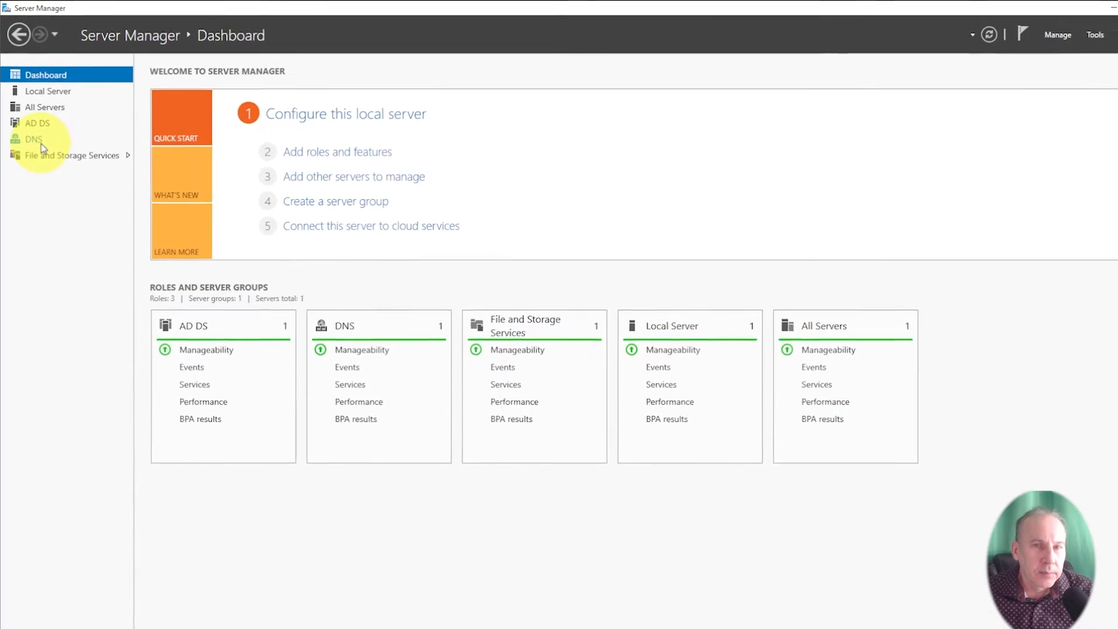
# Open the server's DNS role page
pyautogui.click(32, 133)
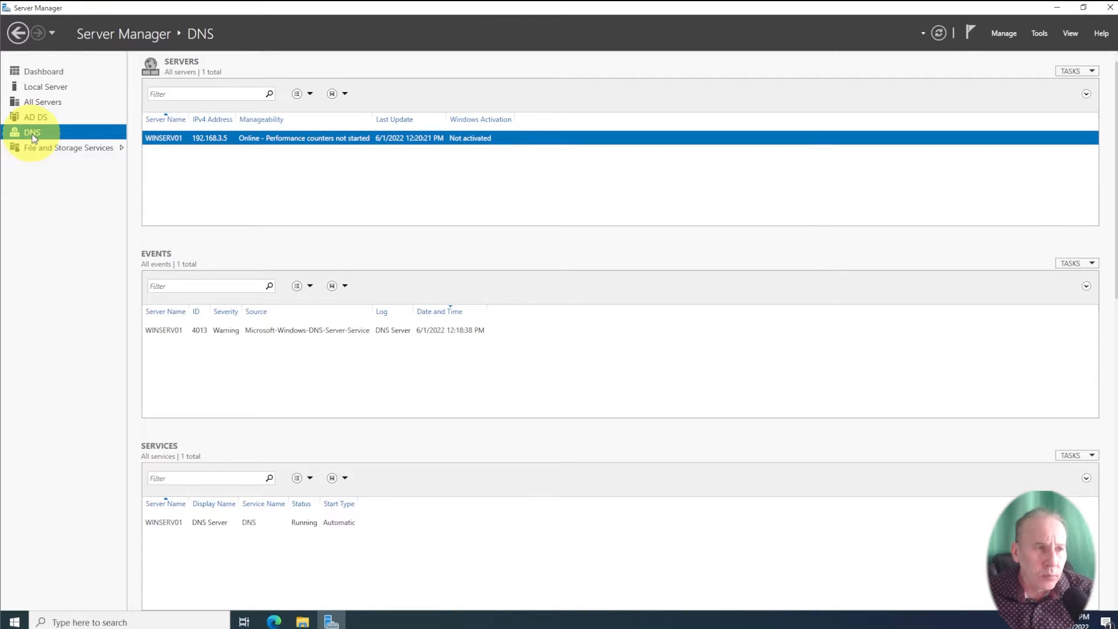
pyautogui.rightClick(181, 140)
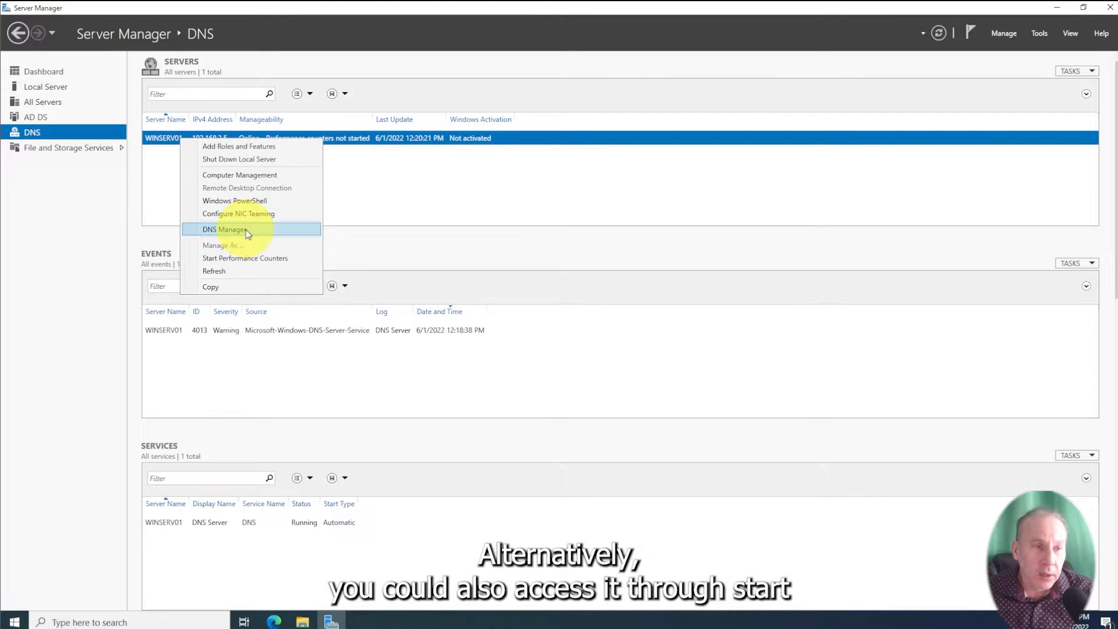
pyautogui.click(14, 622)
pyautogui.click(83, 504)
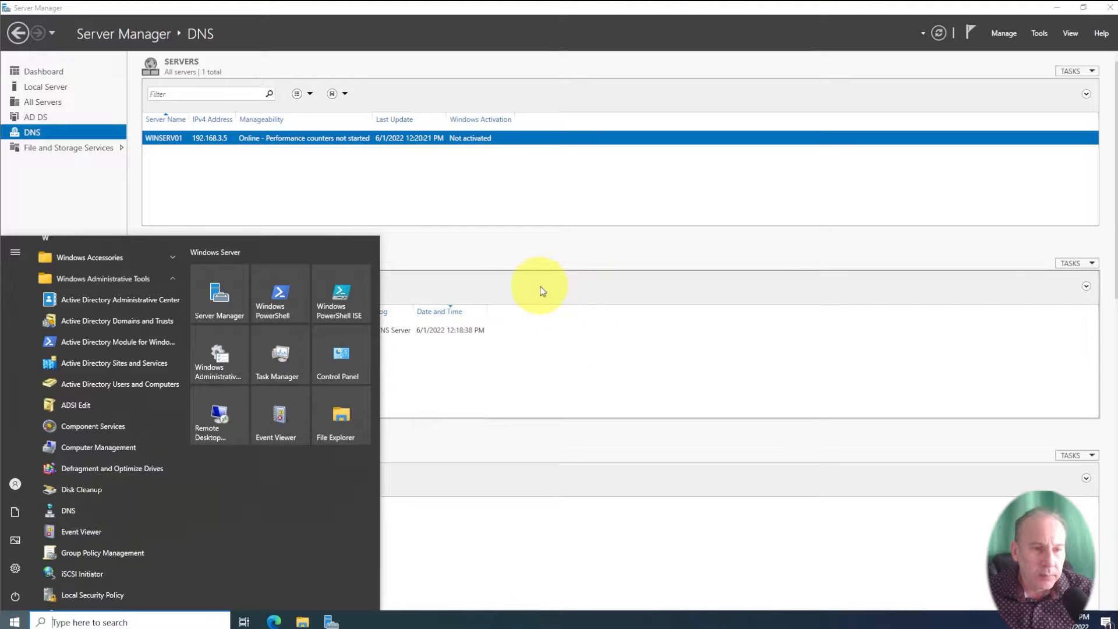
pyautogui.click(196, 124)
# Open DNS Manager for the server WINSERV01 in a maximized window and widen its console tree pane
pyautogui.rightClick(187, 143)
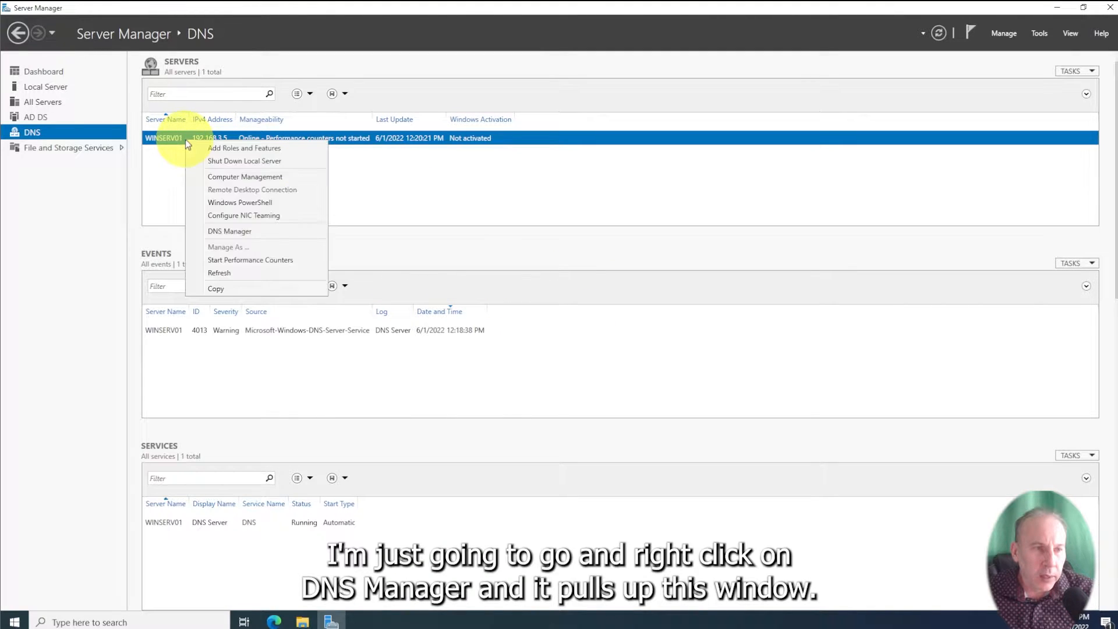
pyautogui.click(233, 229)
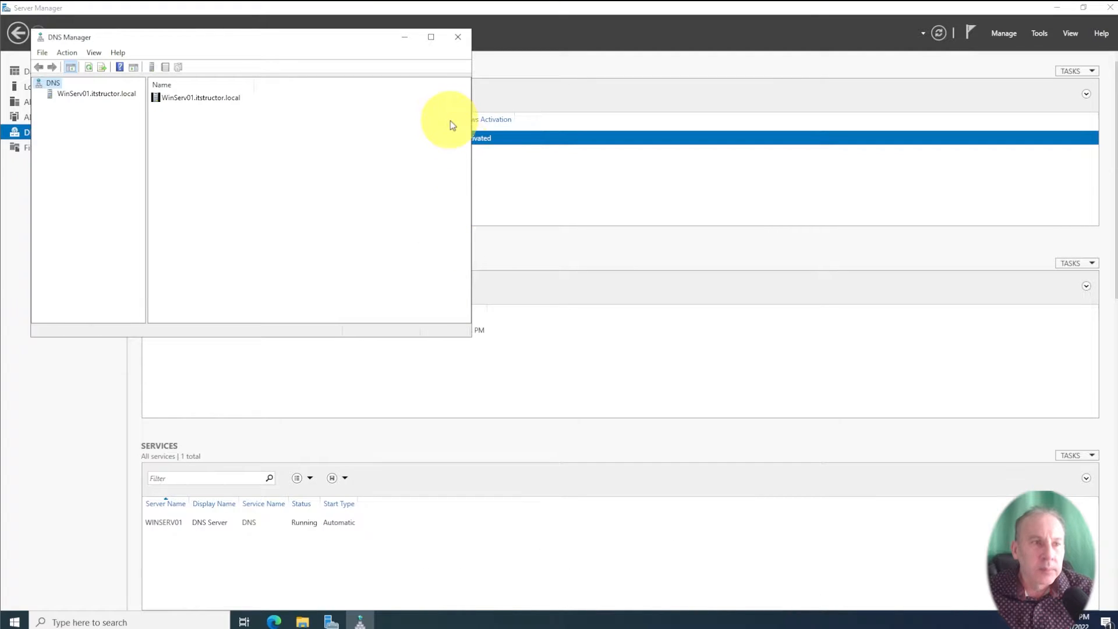
pyautogui.click(432, 45)
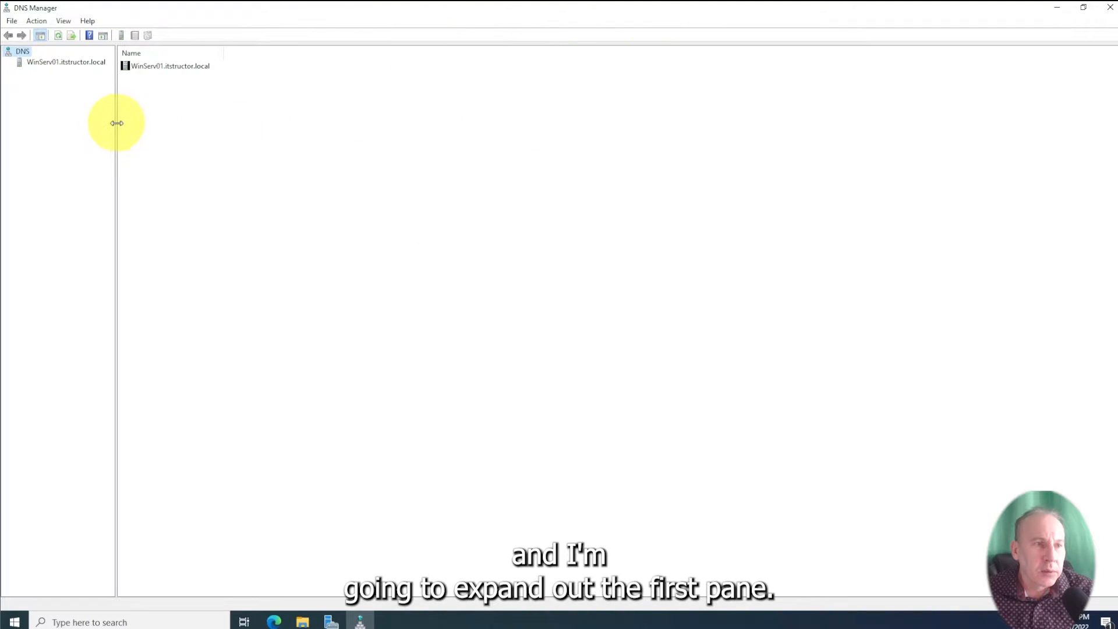
pyautogui.moveTo(116, 122); pyautogui.dragTo(185, 122)
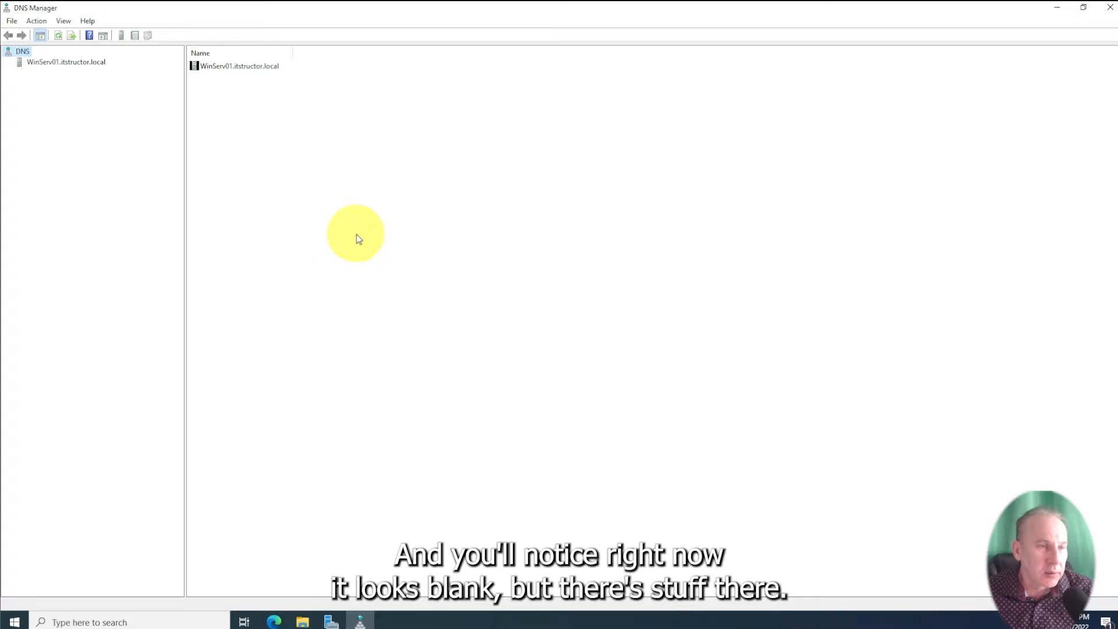
# Delete the 8.8.8.8 entry from the forwarders in the properties of the DNS server WinServ01.itstructor.local
pyautogui.doubleClick(60, 63)
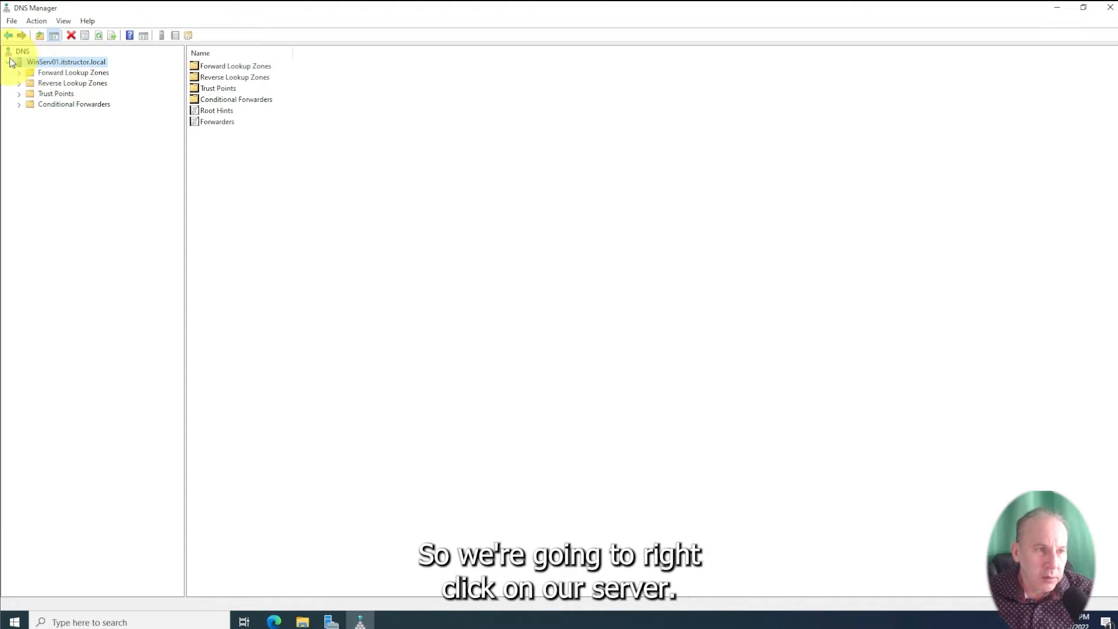
pyautogui.rightClick(39, 66)
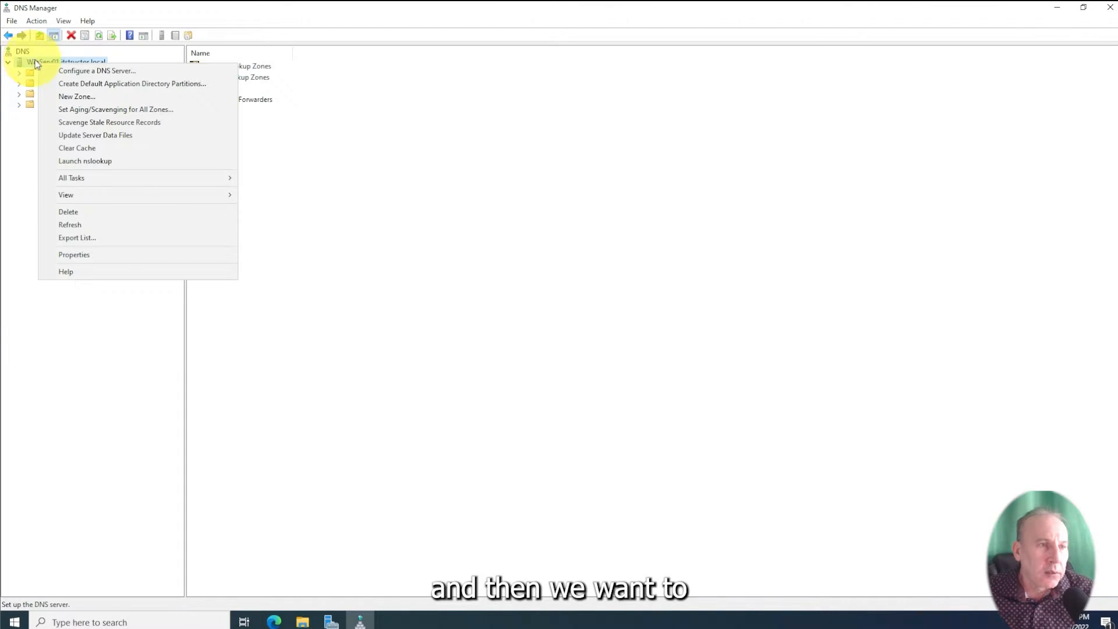
pyautogui.click(85, 257)
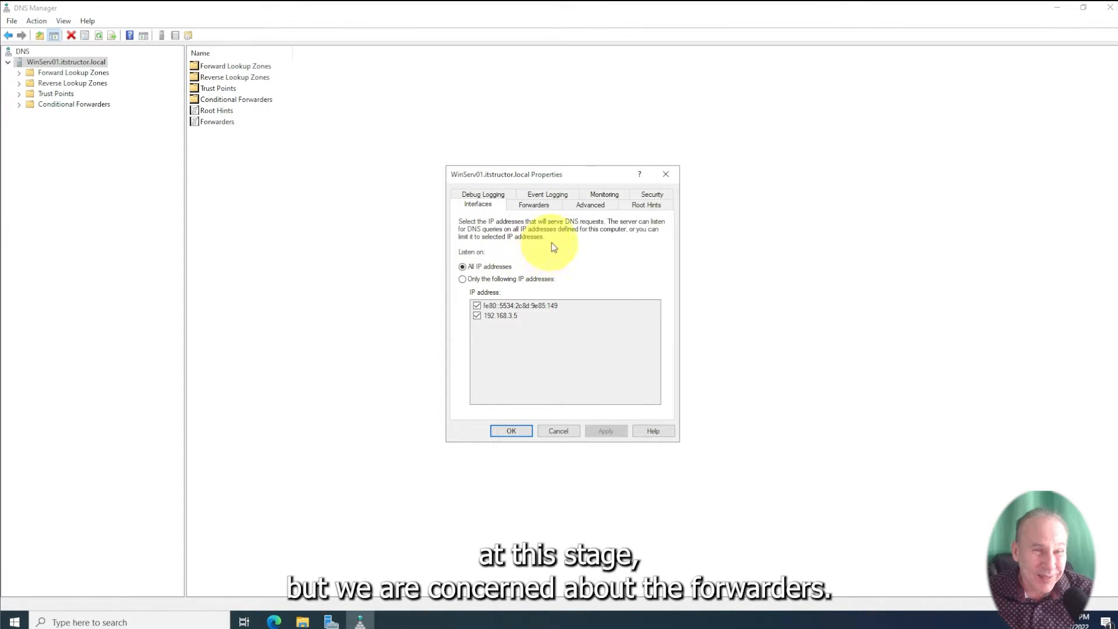
pyautogui.click(531, 208)
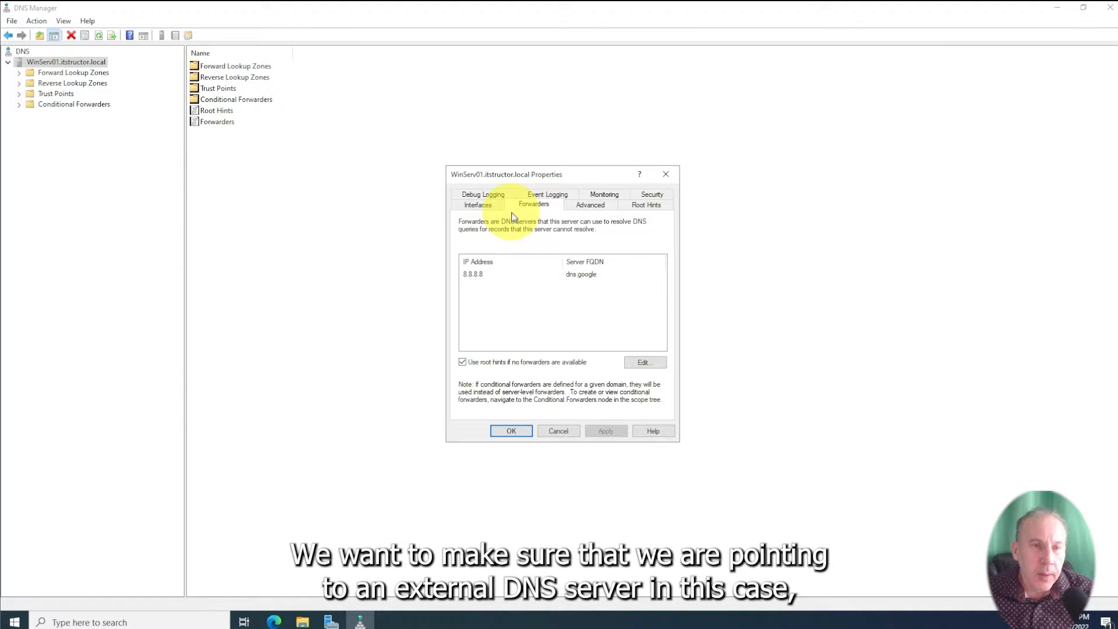
pyautogui.click(486, 277)
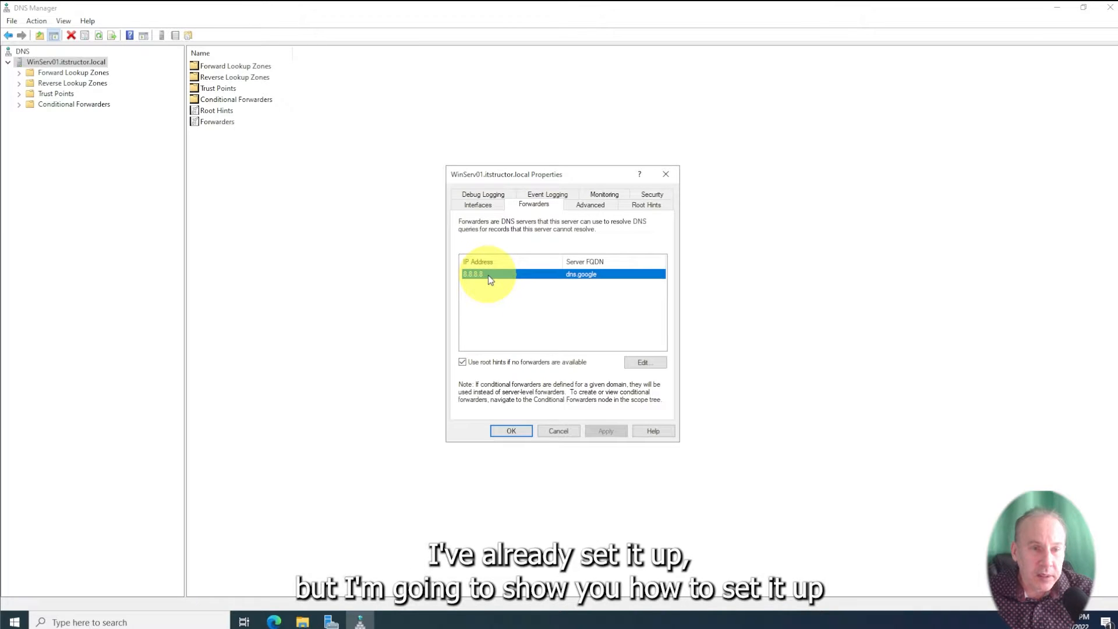
pyautogui.click(643, 363)
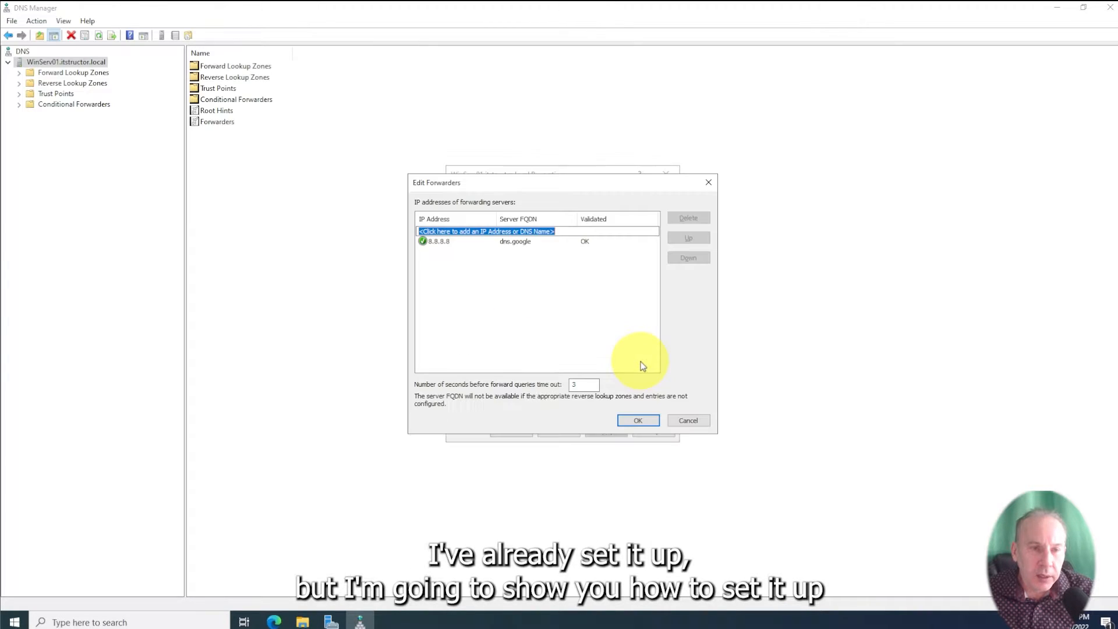
pyautogui.click(546, 243)
pyautogui.click(687, 218)
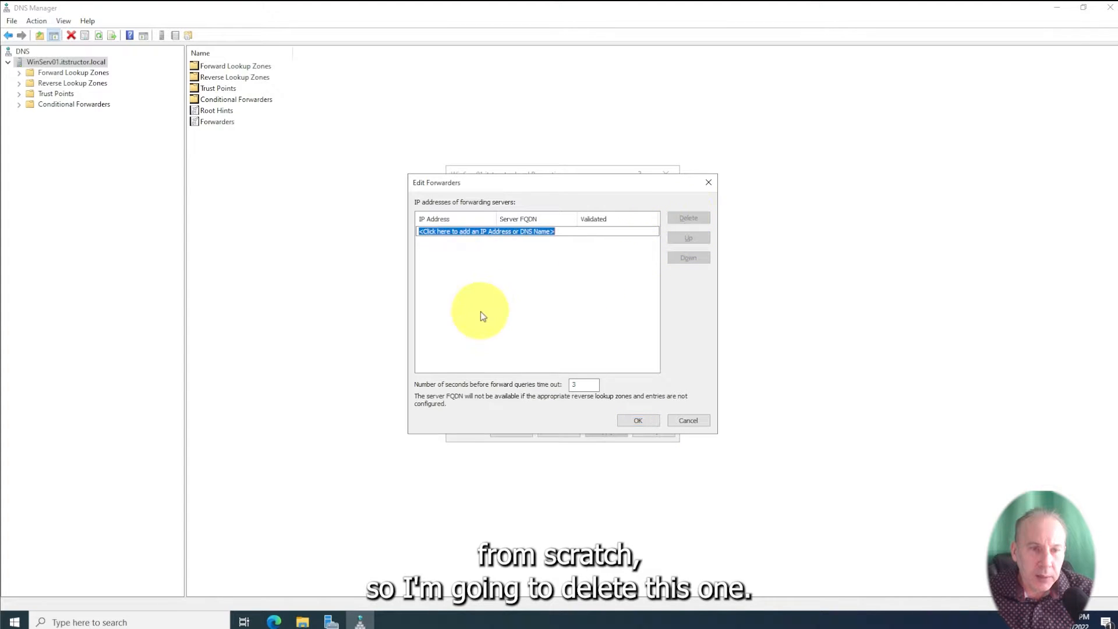
# Add 8.8.8.8 as a forwarder for the DNS server and save the server properties
pyautogui.click(603, 233)
pyautogui.moveTo(570, 182); pyautogui.dragTo(535, 201)
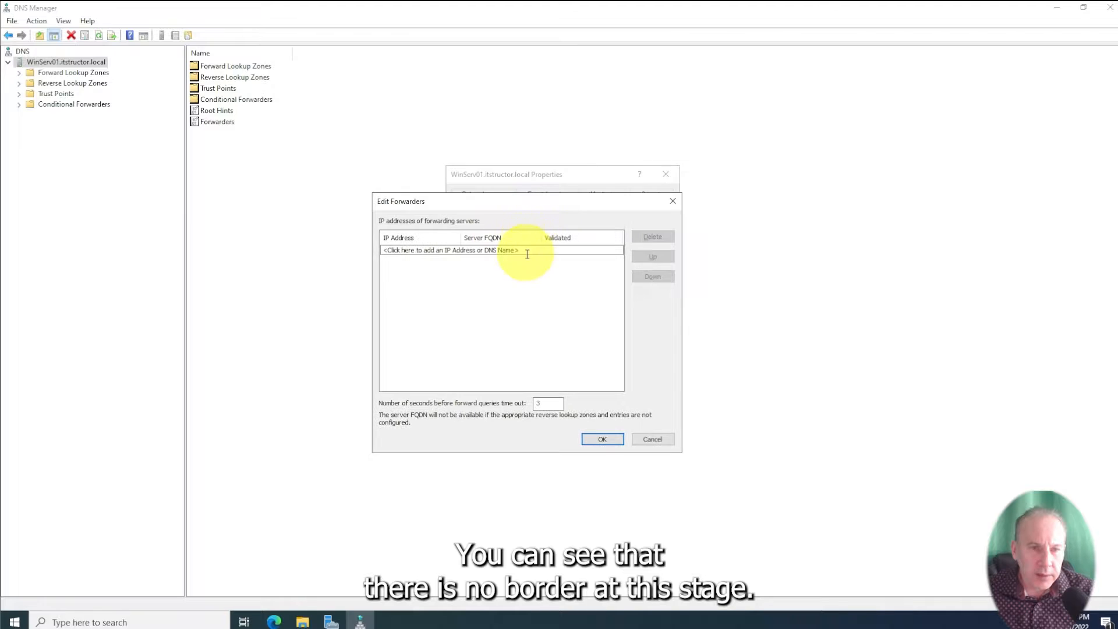
pyautogui.click(527, 252)
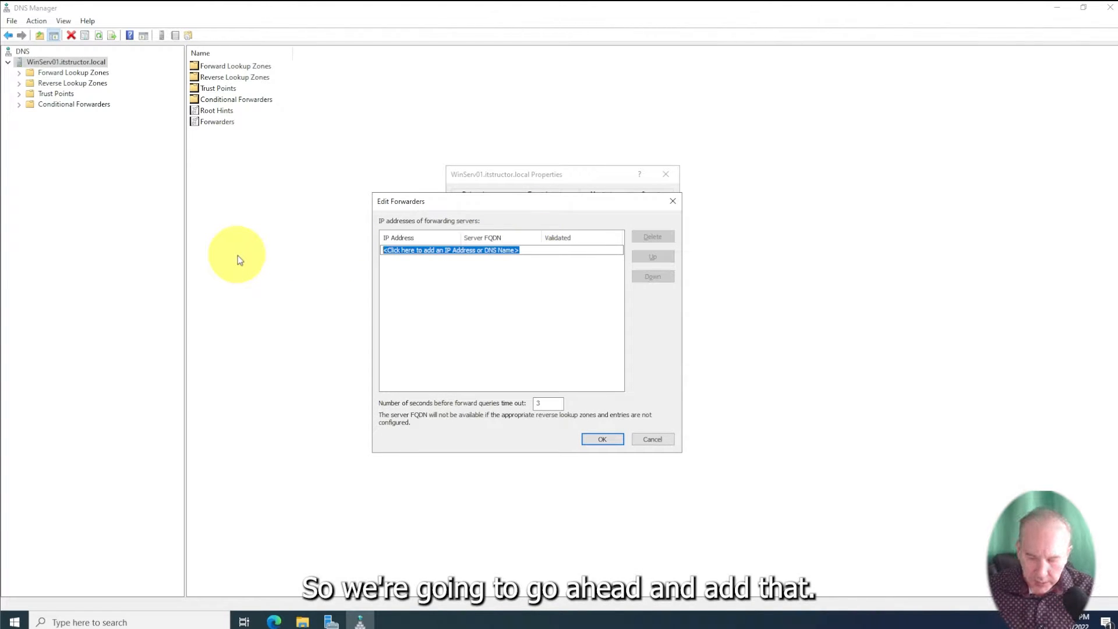
pyautogui.press('Up')
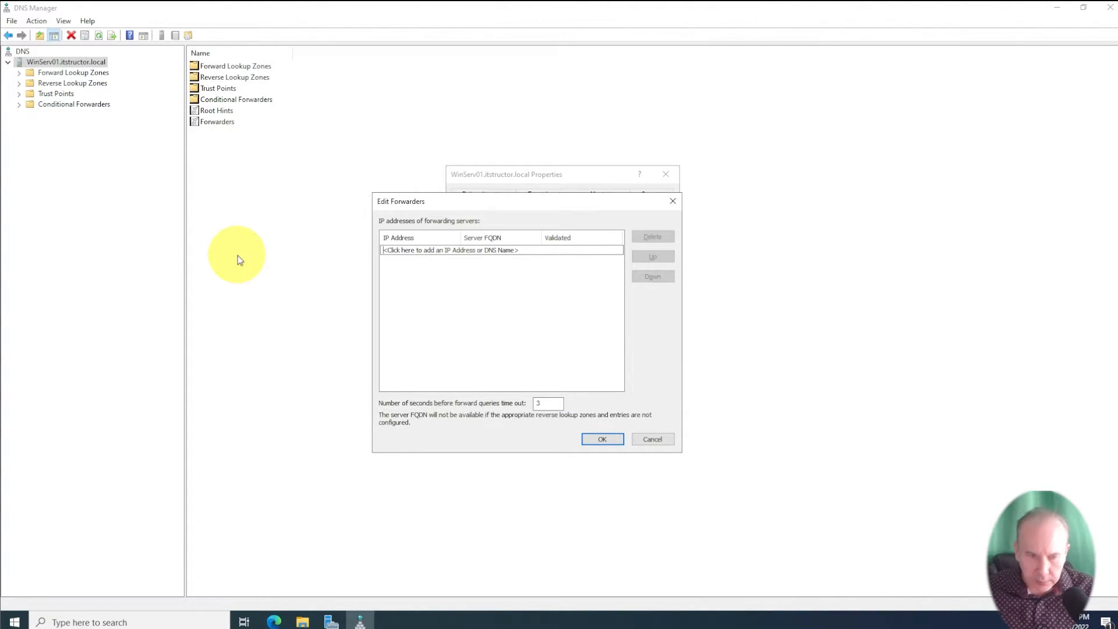
pyautogui.write('8.58')
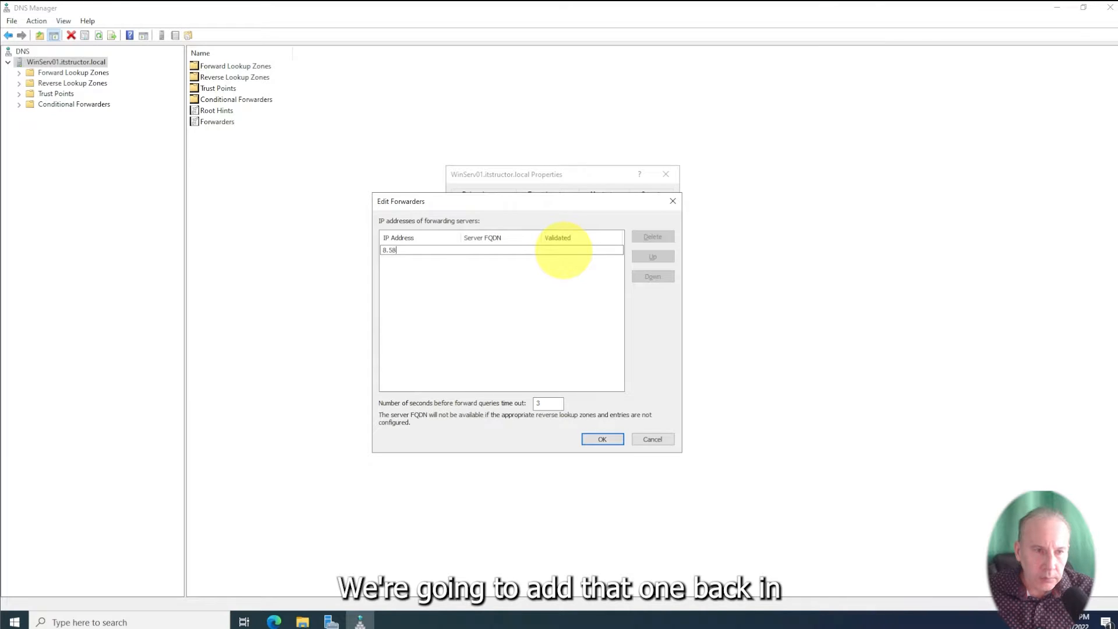
pyautogui.press('BackSpace')
pyautogui.press('BackSpace')
pyautogui.write('8.8')
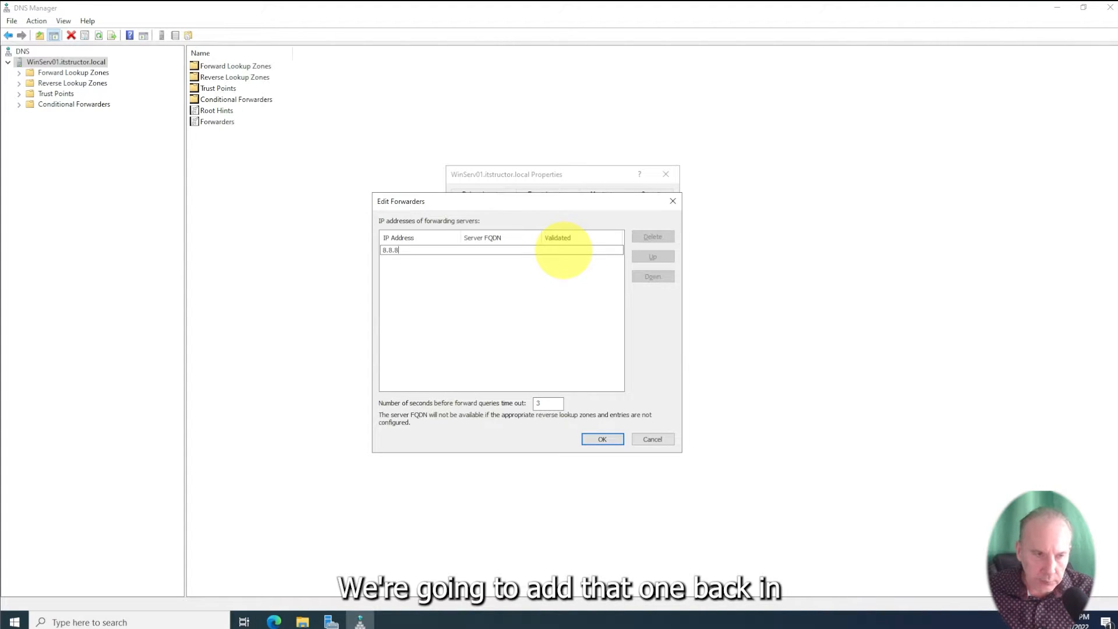
pyautogui.write('.8')
pyautogui.press('Return')
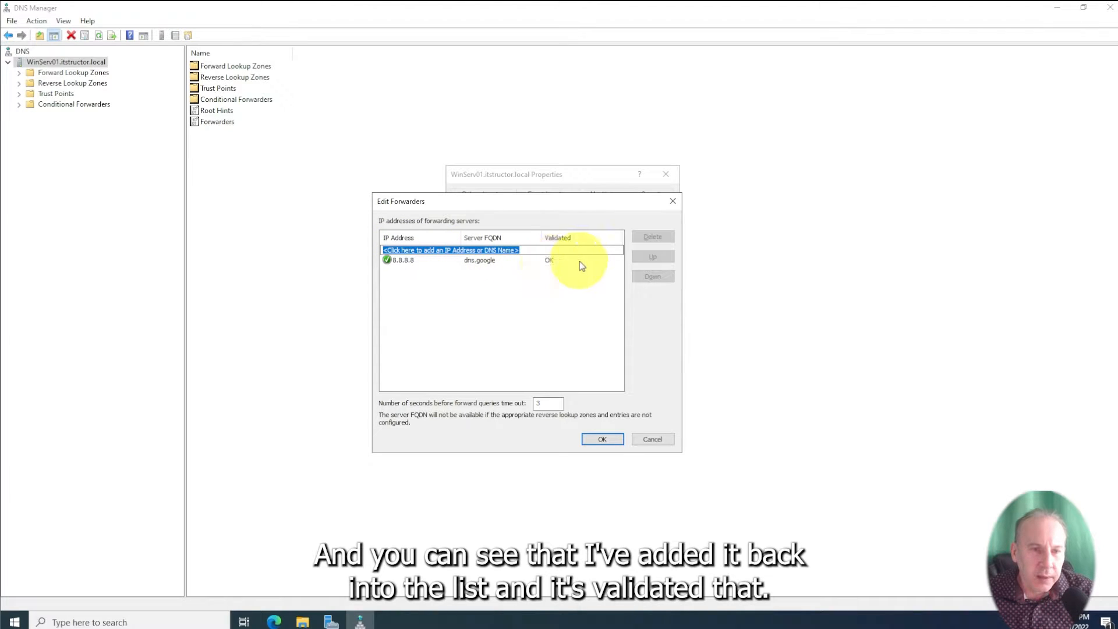
pyautogui.click(606, 438)
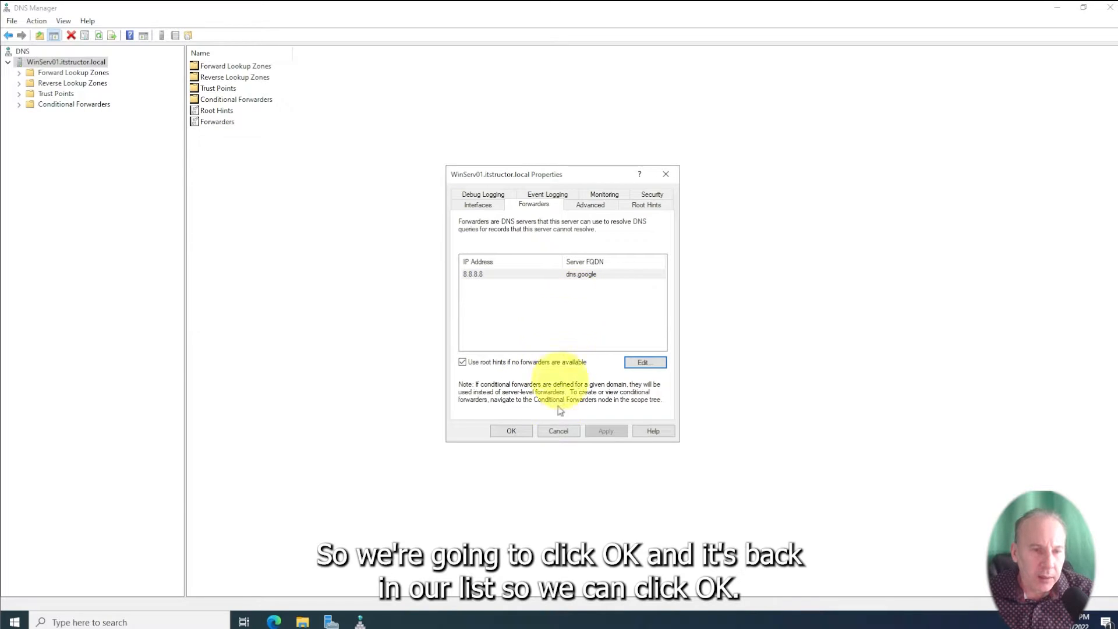
pyautogui.click(511, 431)
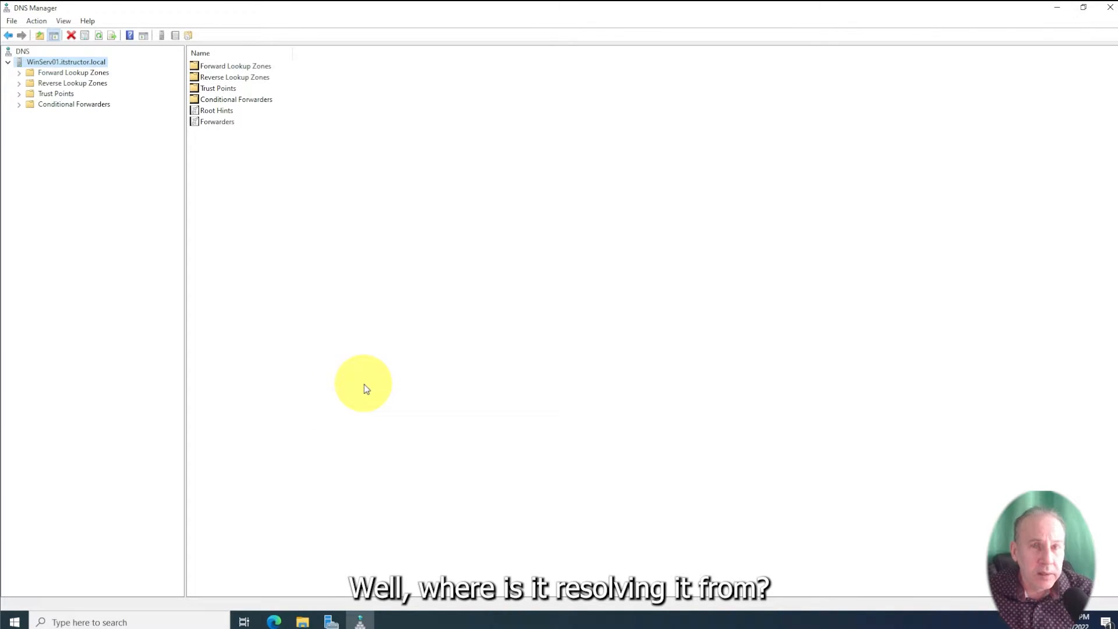
# Examine the records in the itstructor.local forward lookup zone, including the winserv01 host record
pyautogui.doubleClick(52, 76)
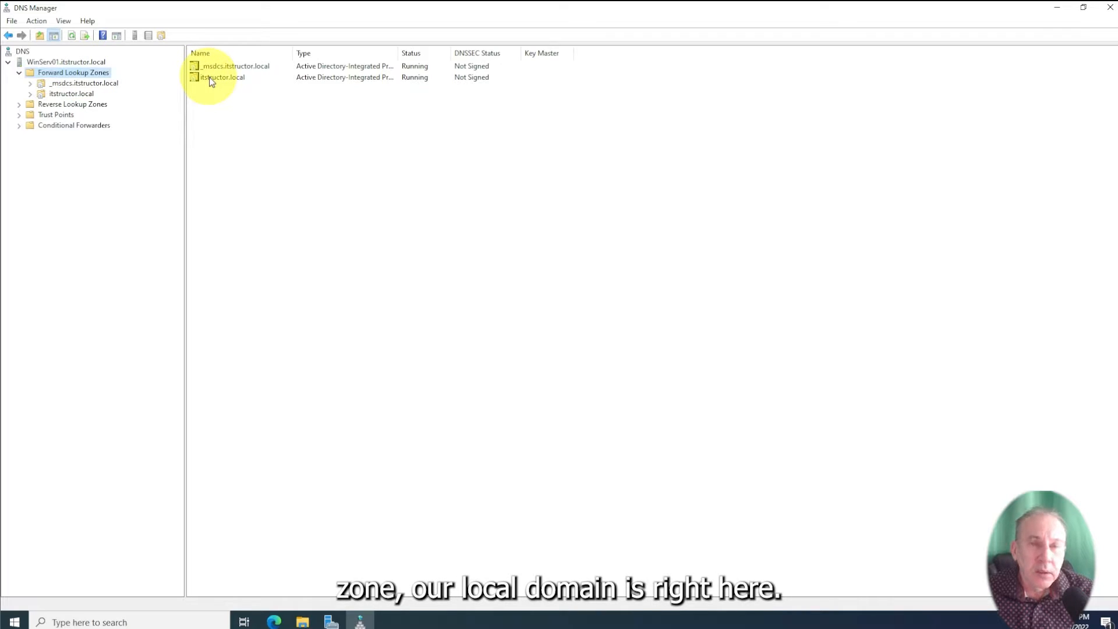
pyautogui.doubleClick(224, 78)
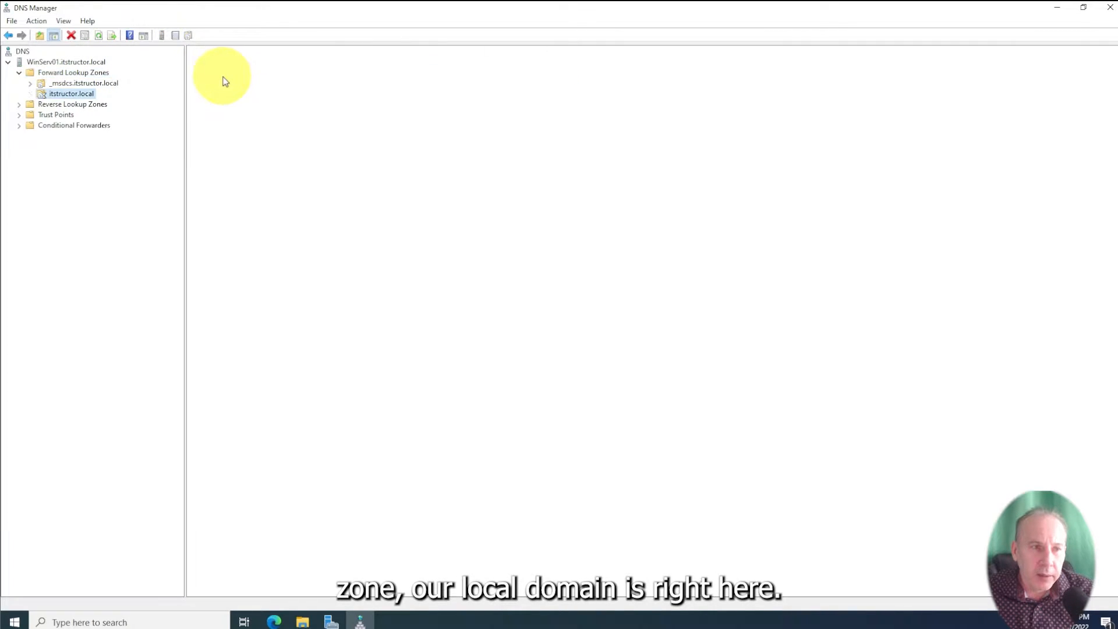
pyautogui.doubleClick(221, 169)
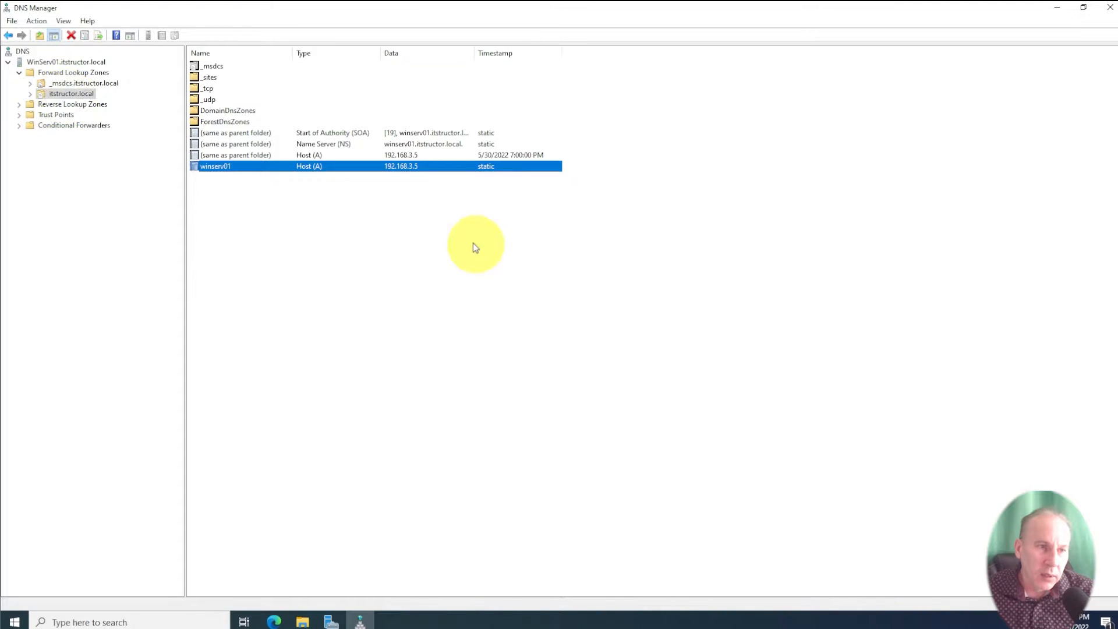
pyautogui.click(271, 219)
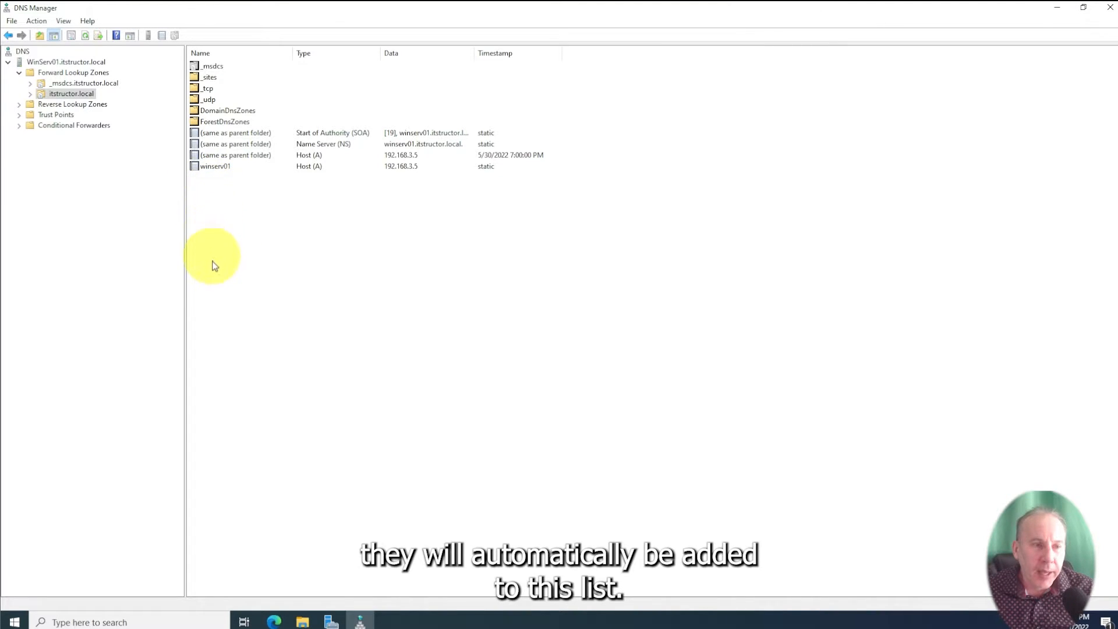
# Fill in a new host record named hosta with IP address 192.168.3.20 in the itstructor.local zone, and cancel it
pyautogui.rightClick(214, 223)
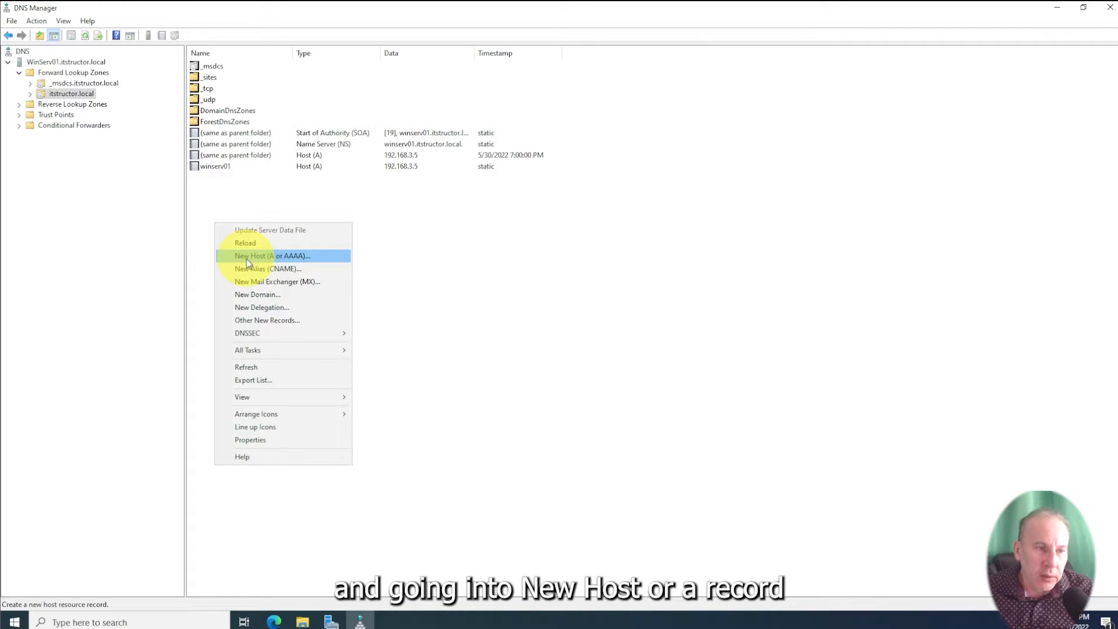
pyautogui.click(289, 258)
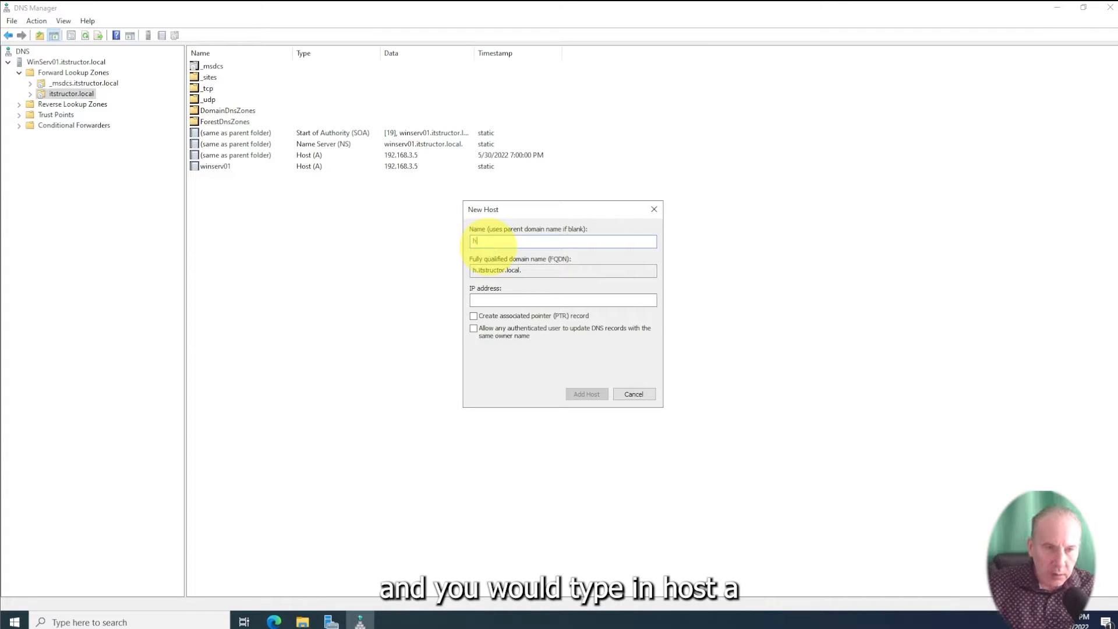
pyautogui.write('hoas')
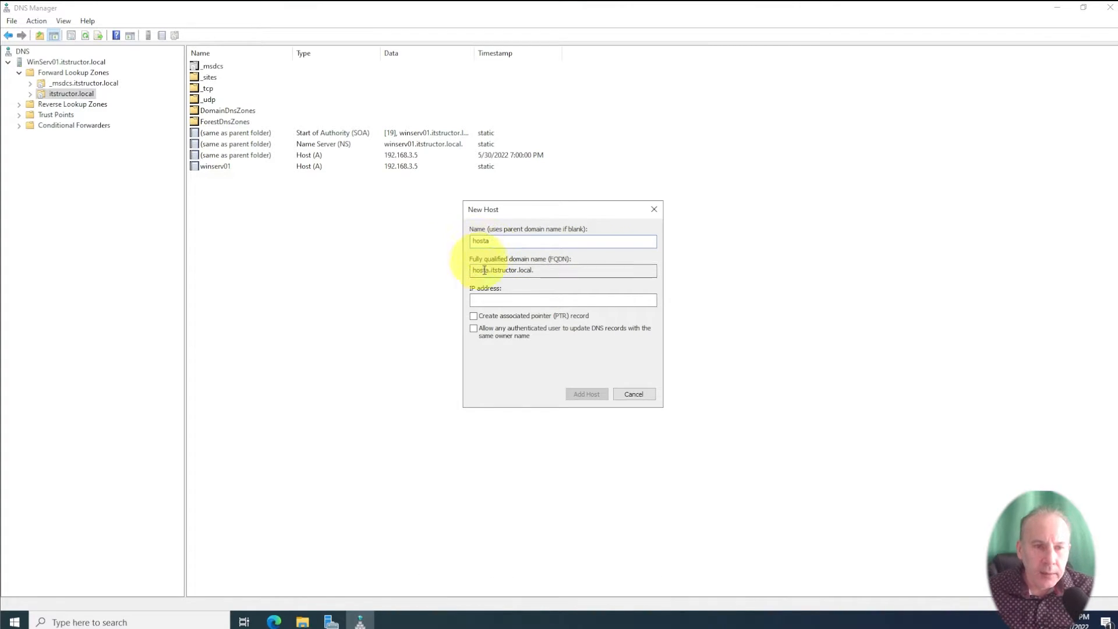
pyautogui.click(487, 299)
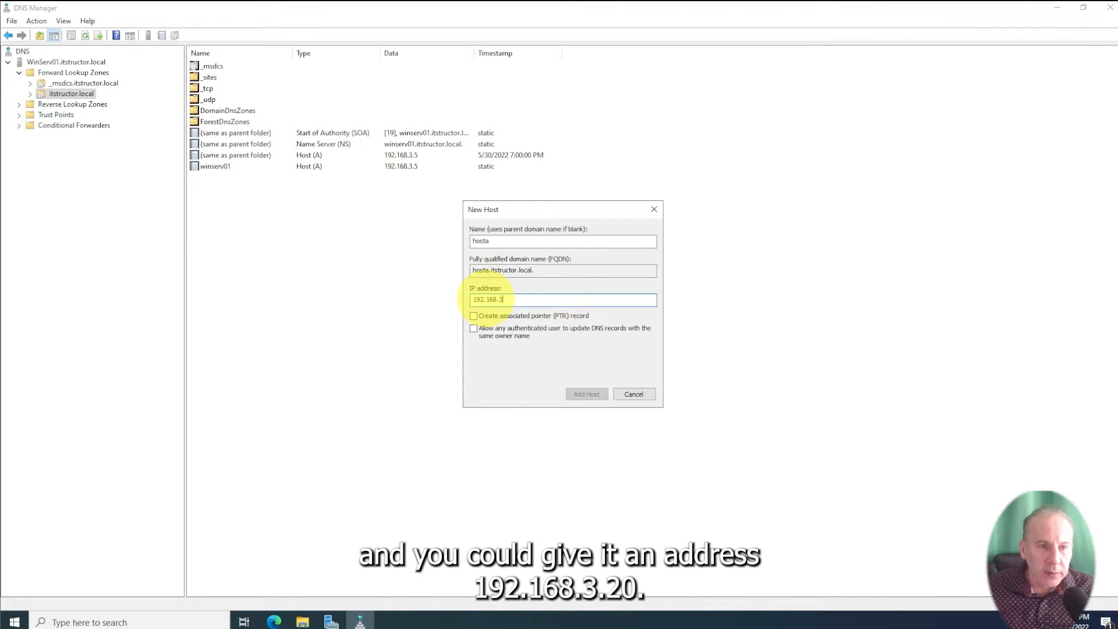
pyautogui.write('192.168.3.20')
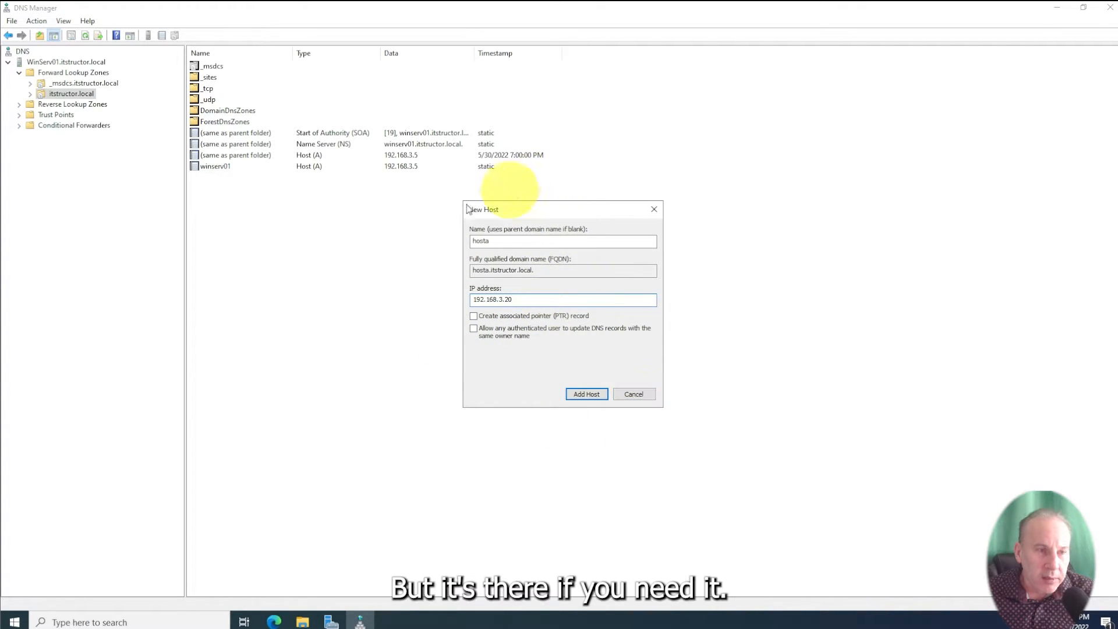
pyautogui.click(633, 394)
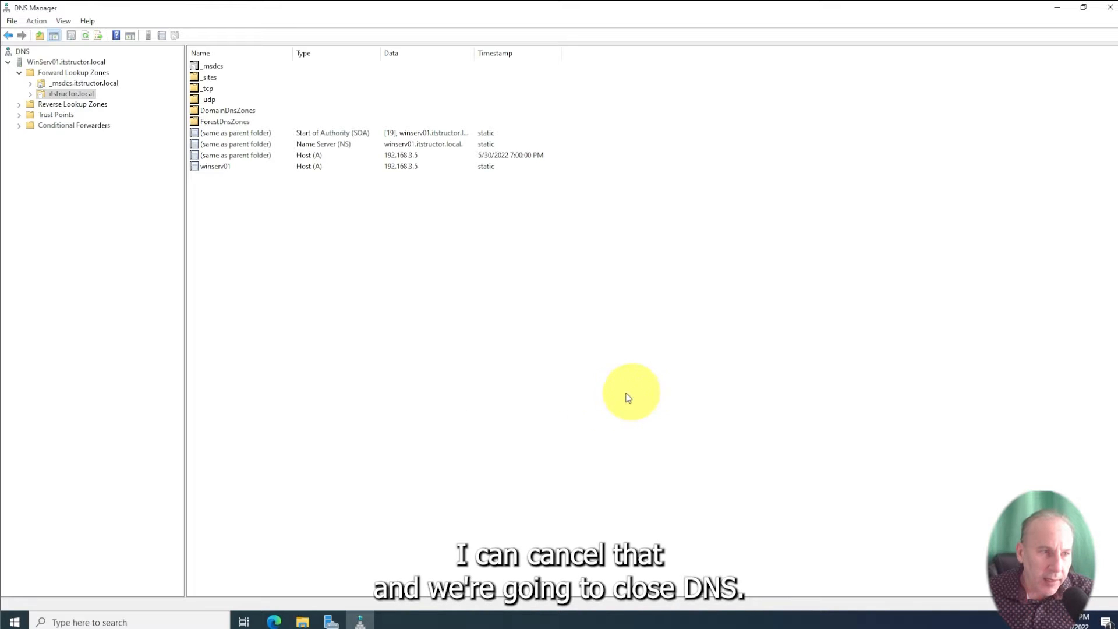
# Close DNS Manager and open the network connections for Ethernet0 from the local server's properties
pyautogui.click(1108, 7)
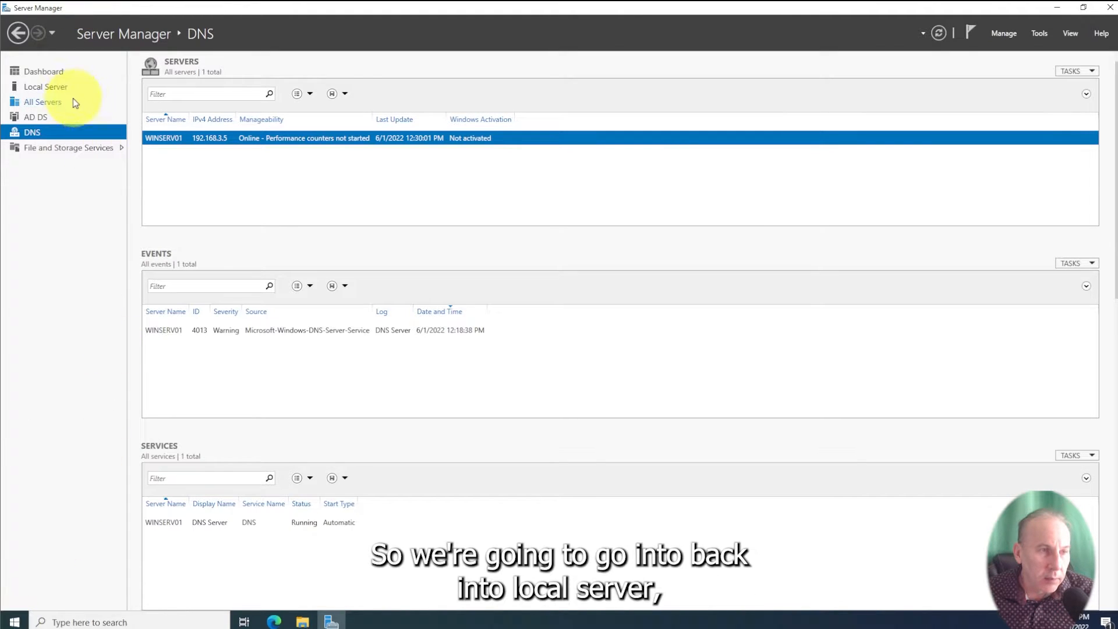
pyautogui.click(47, 87)
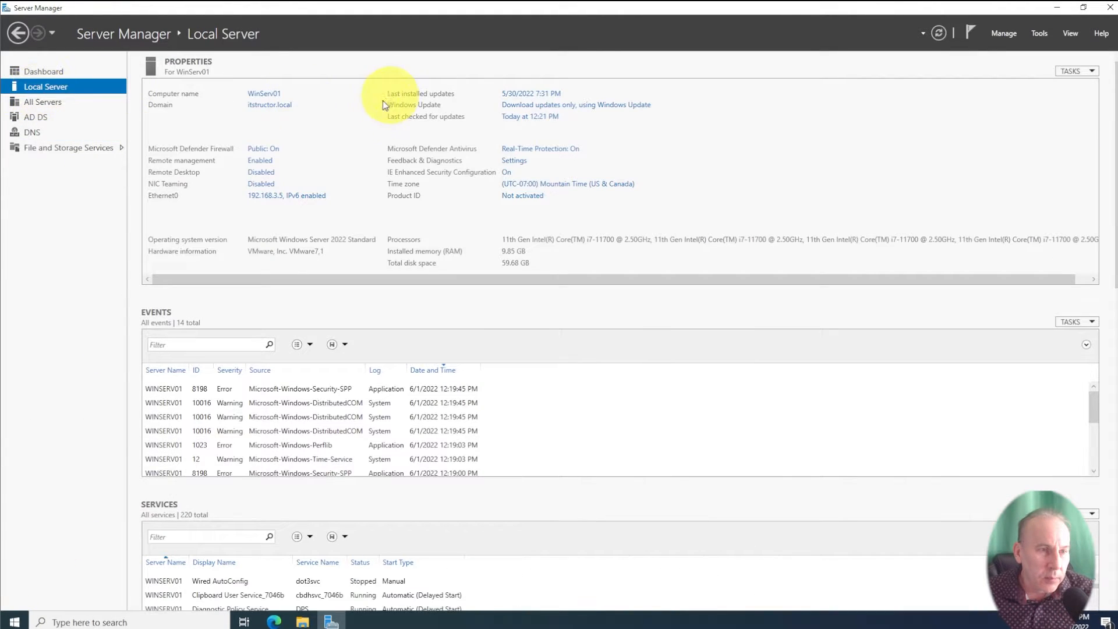
pyautogui.click(285, 197)
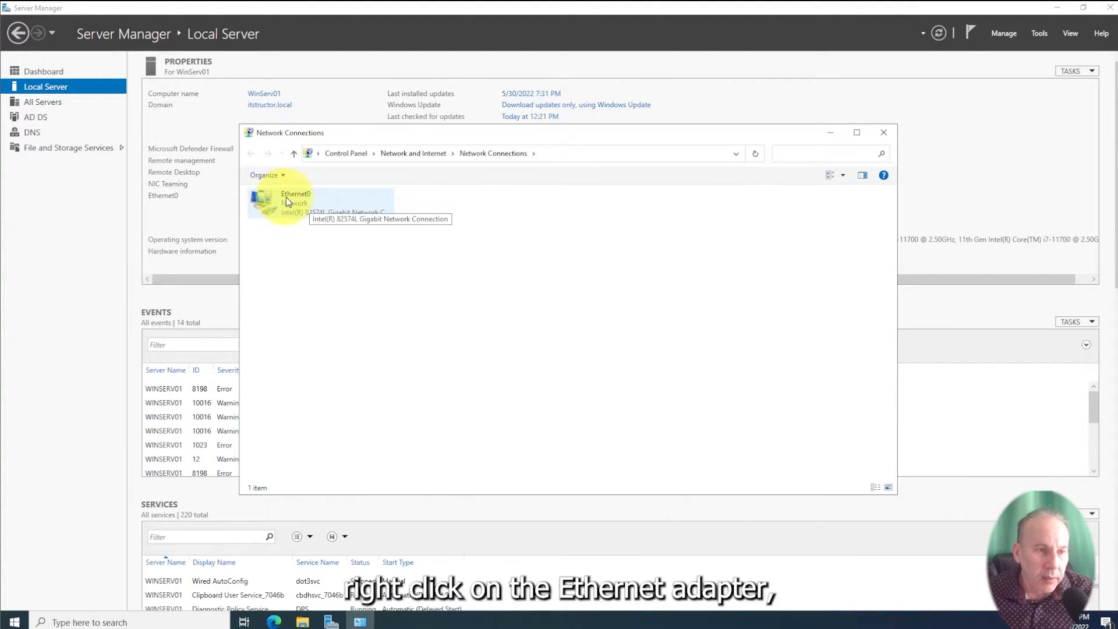
# Set the preferred DNS server to 192.168.3.5 in Ethernet0's Internet Protocol Version 4 properties
pyautogui.rightClick(286, 196)
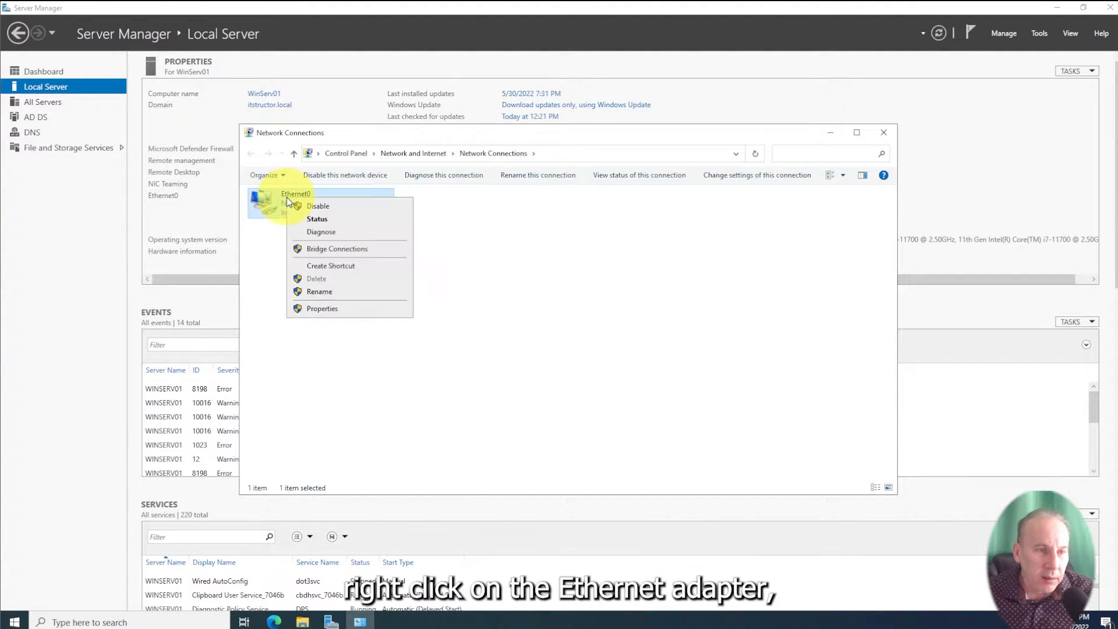
pyautogui.click(324, 310)
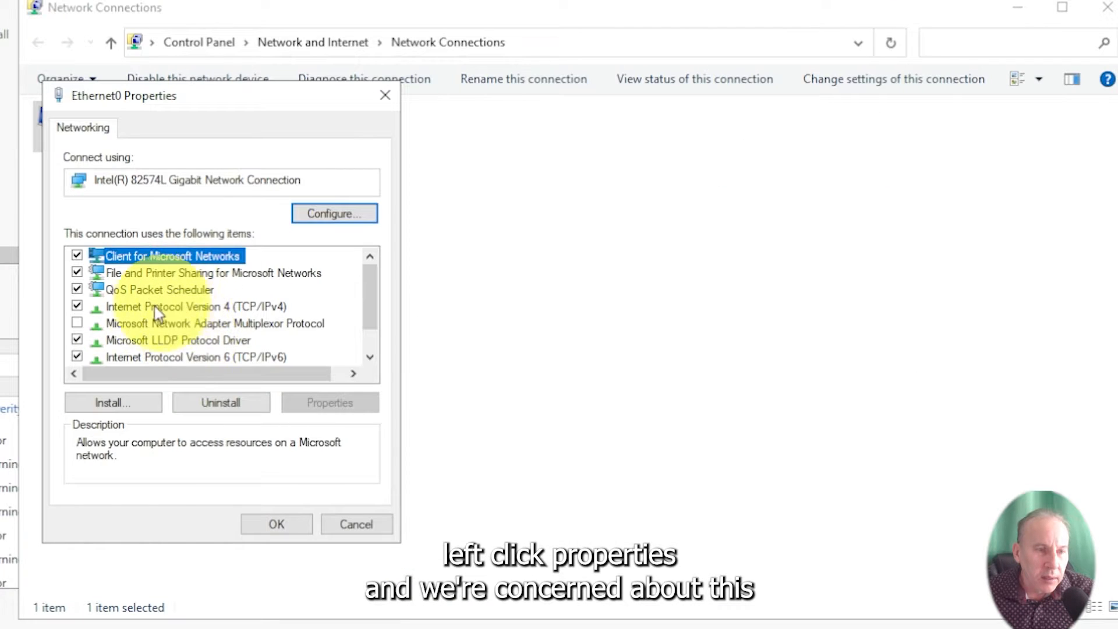
pyautogui.click(139, 307)
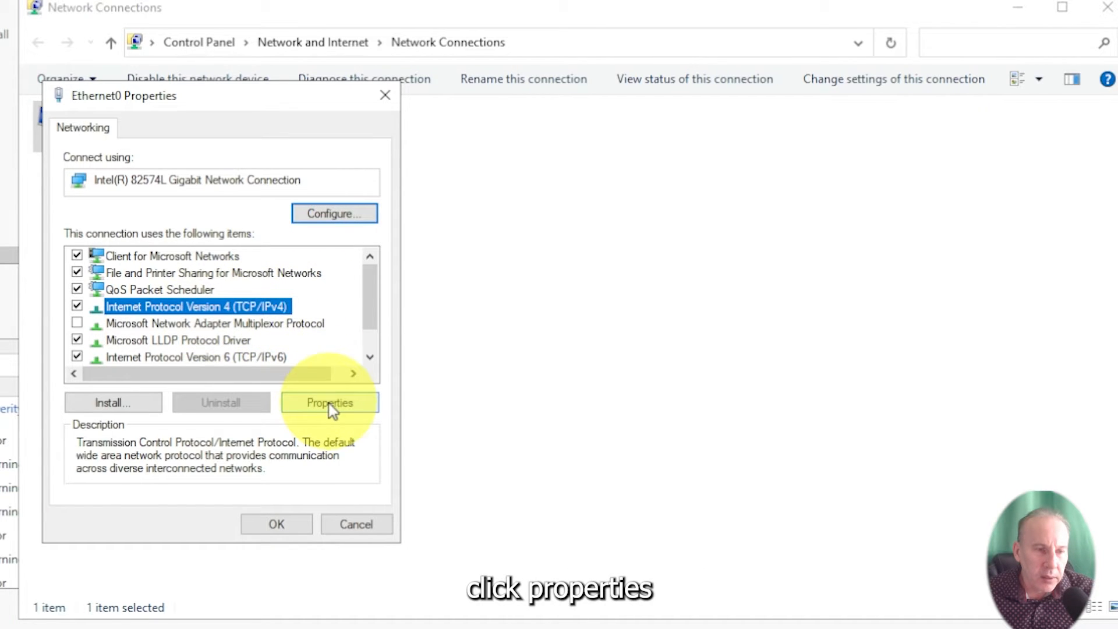
pyautogui.doubleClick(236, 306)
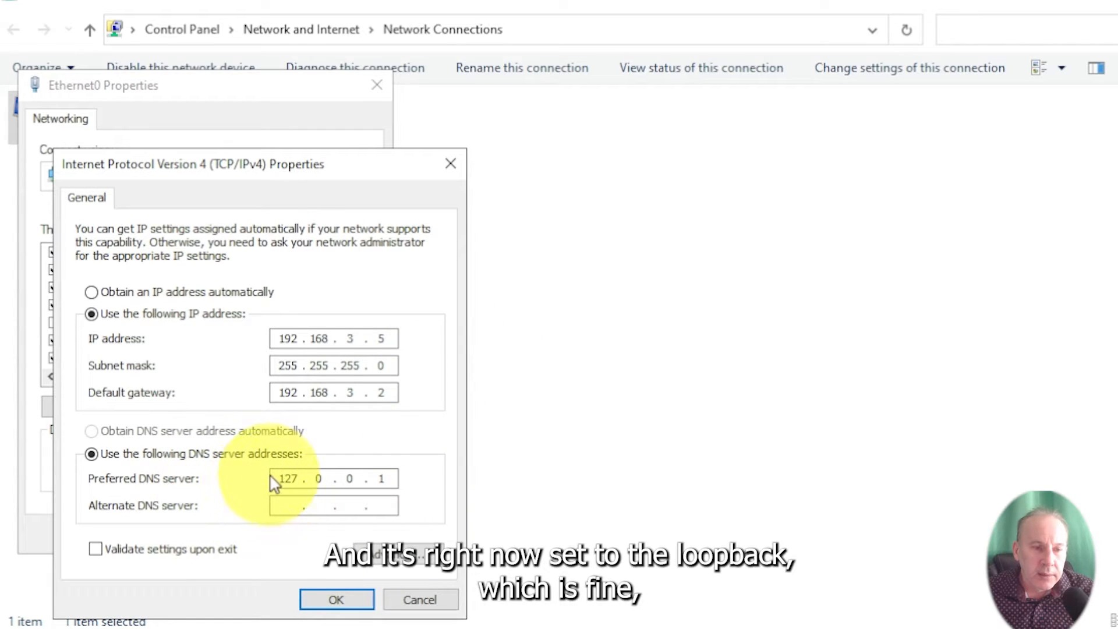
pyautogui.moveTo(277, 478); pyautogui.dragTo(401, 478)
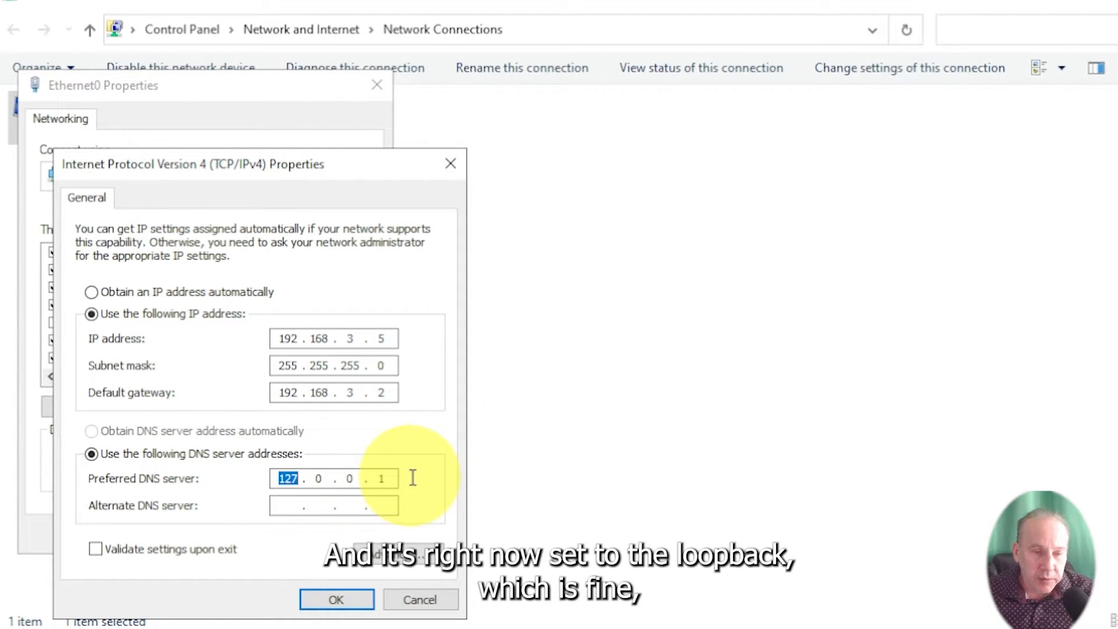
pyautogui.write('1')
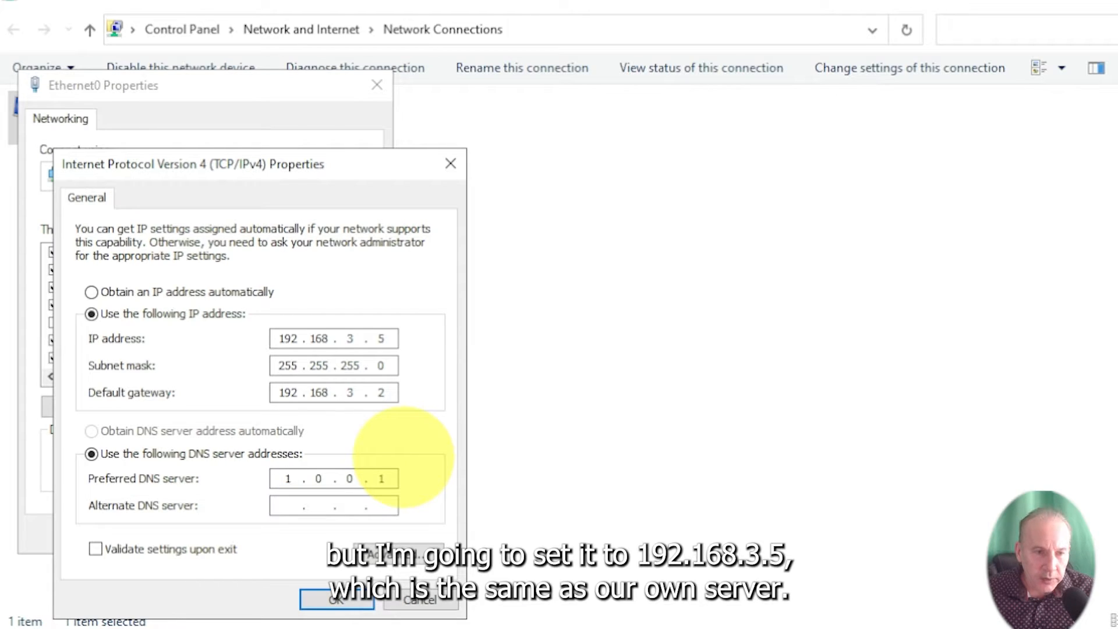
pyautogui.write('92 . 168 . 3 . 5')
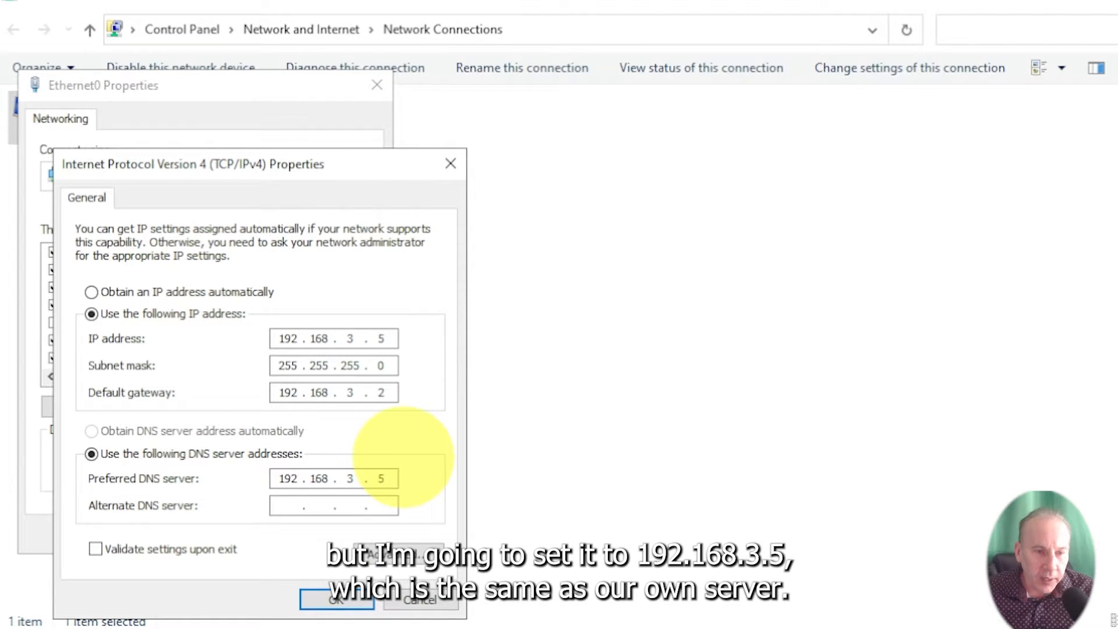
pyautogui.doubleClick(381, 338)
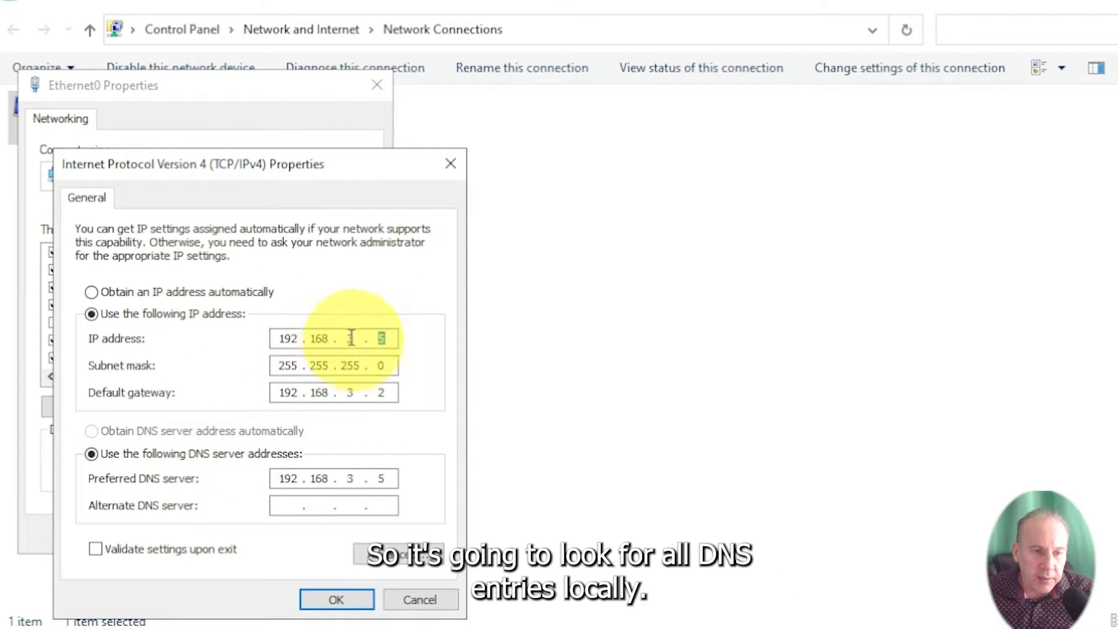
# Set the alternate DNS server to 8.8.8.8, save the adapter's settings, and close Network Connections
pyautogui.click(278, 507)
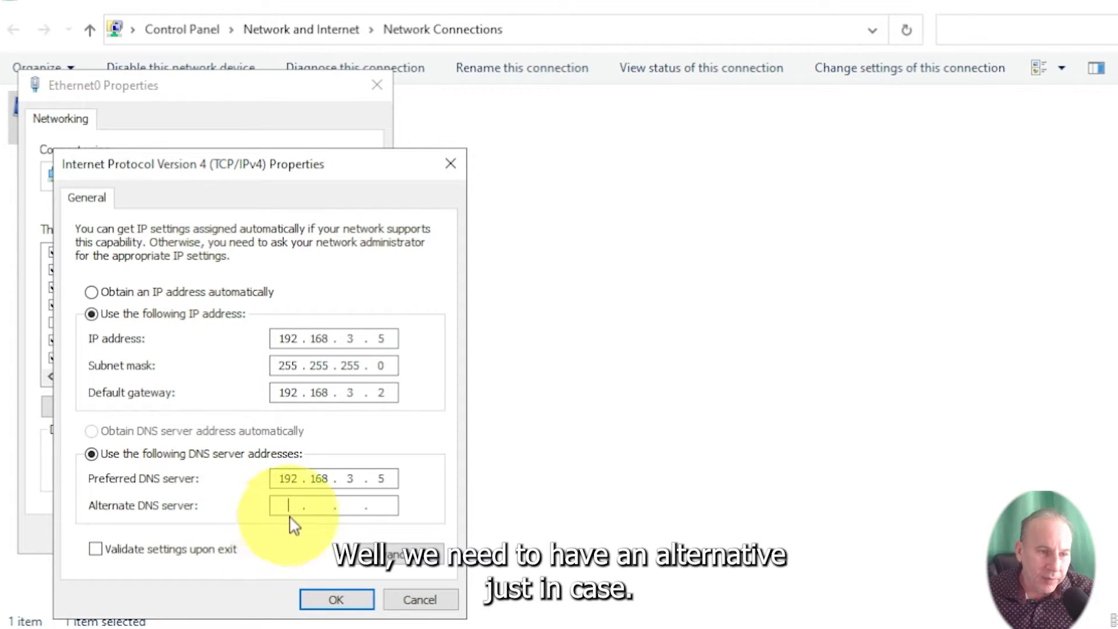
pyautogui.write('8.')
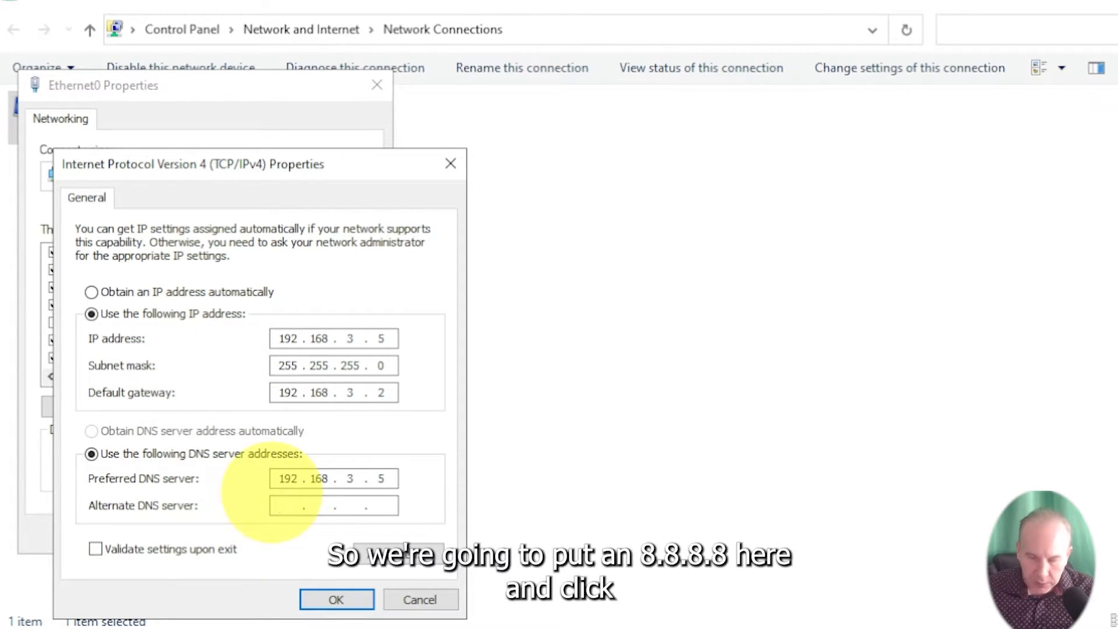
pyautogui.write('8.8.8')
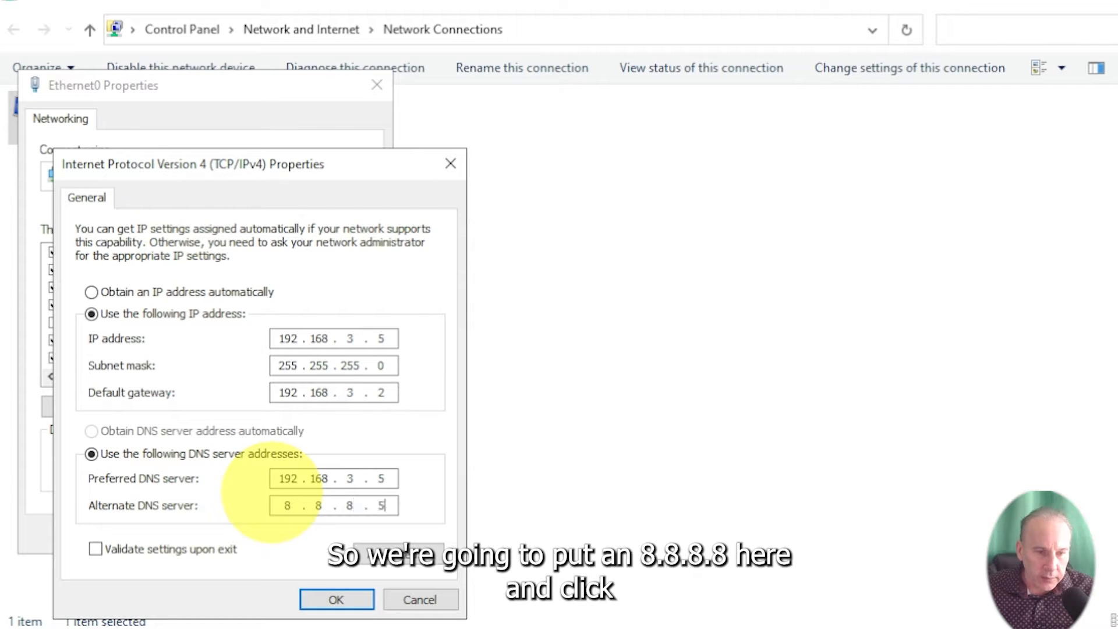
pyautogui.click(343, 602)
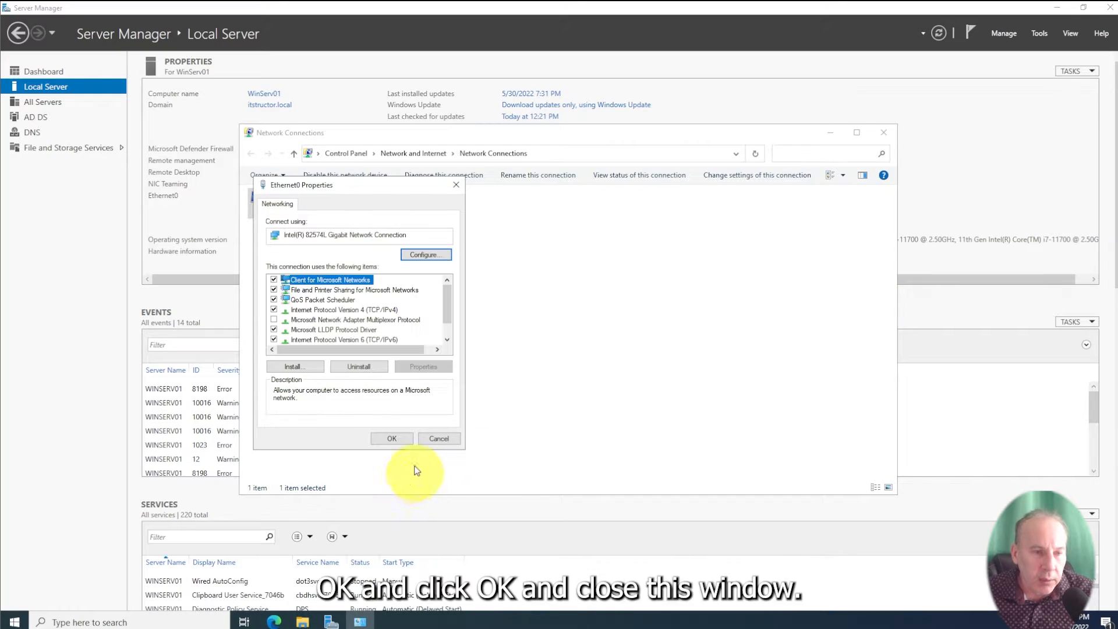
pyautogui.click(392, 438)
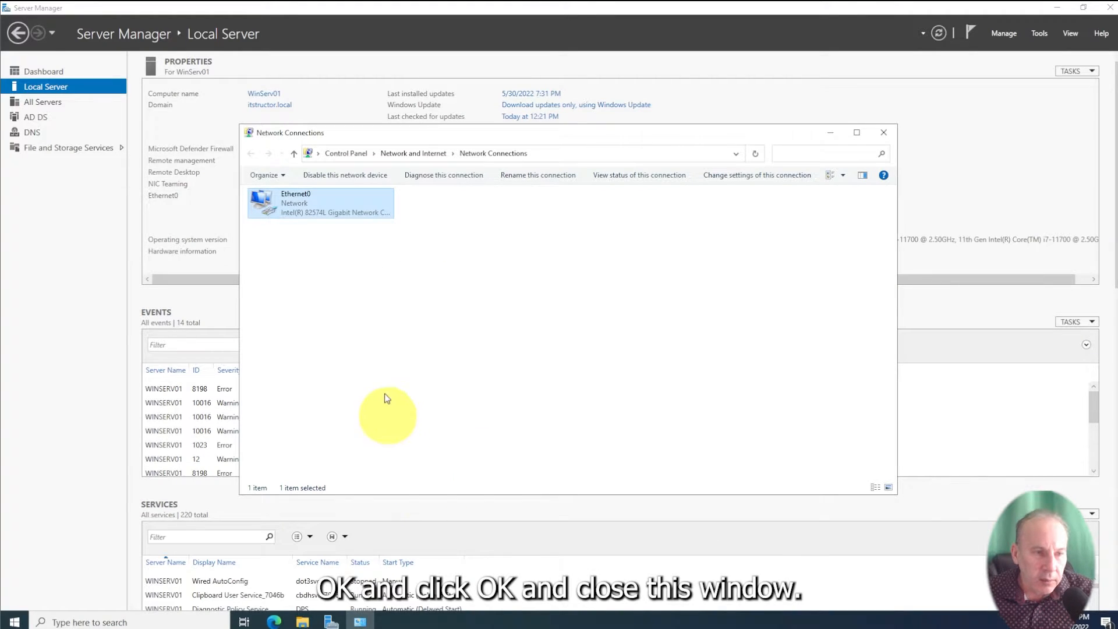
pyautogui.click(882, 132)
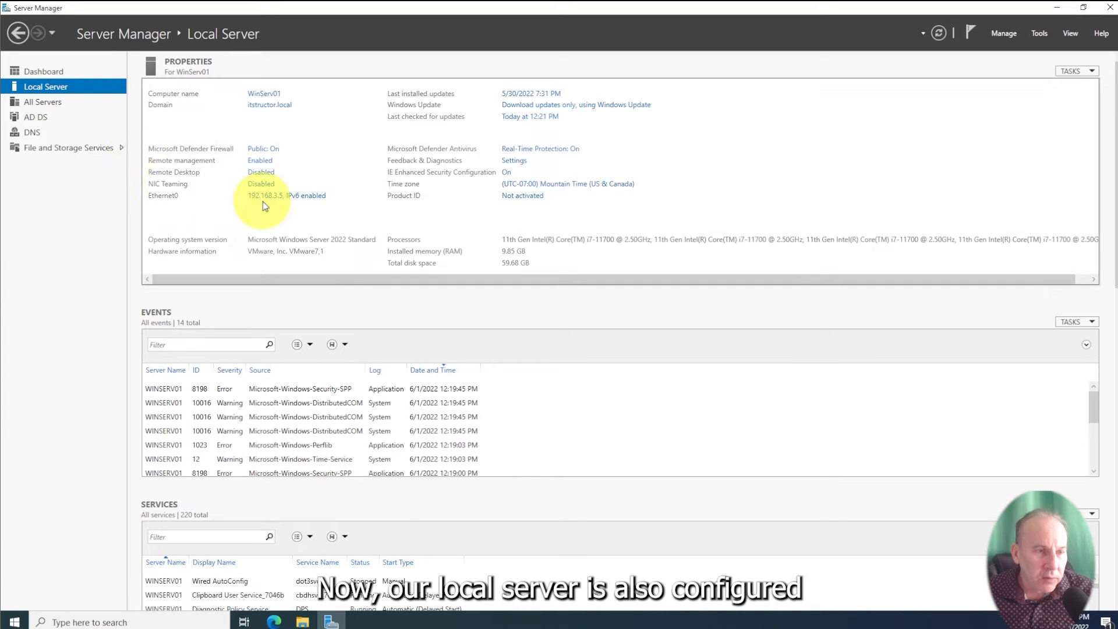
# View WINSERV01 under the DNS role, and run ipconfig /all in Command Prompt to check the server's network settings
pyautogui.click(33, 132)
pyautogui.click(170, 138)
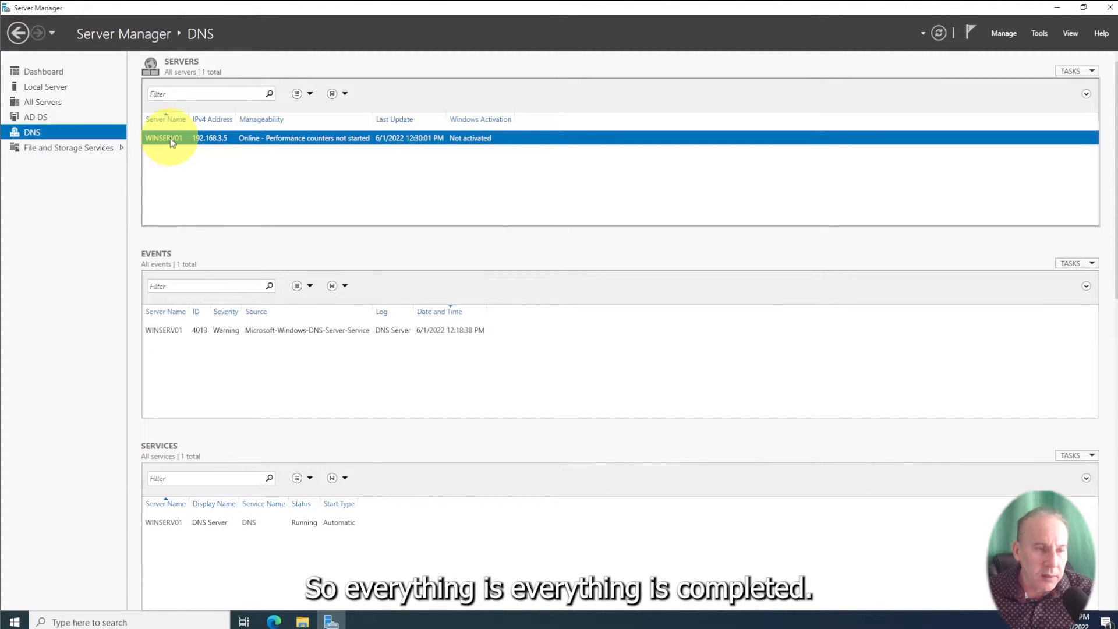
pyautogui.click(20, 622)
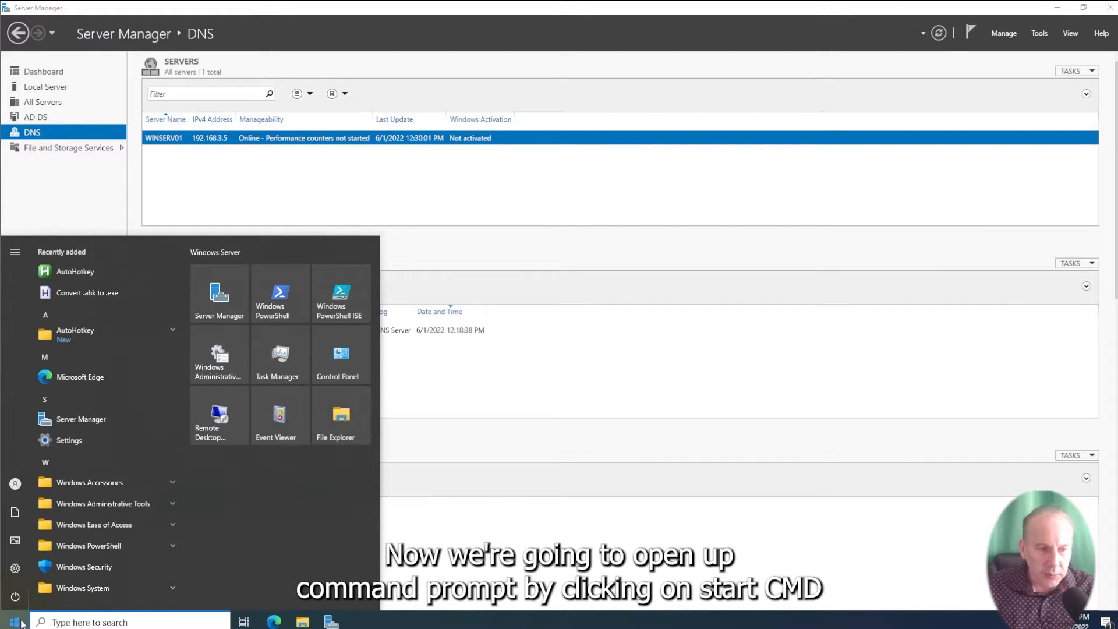
pyautogui.write('cmd')
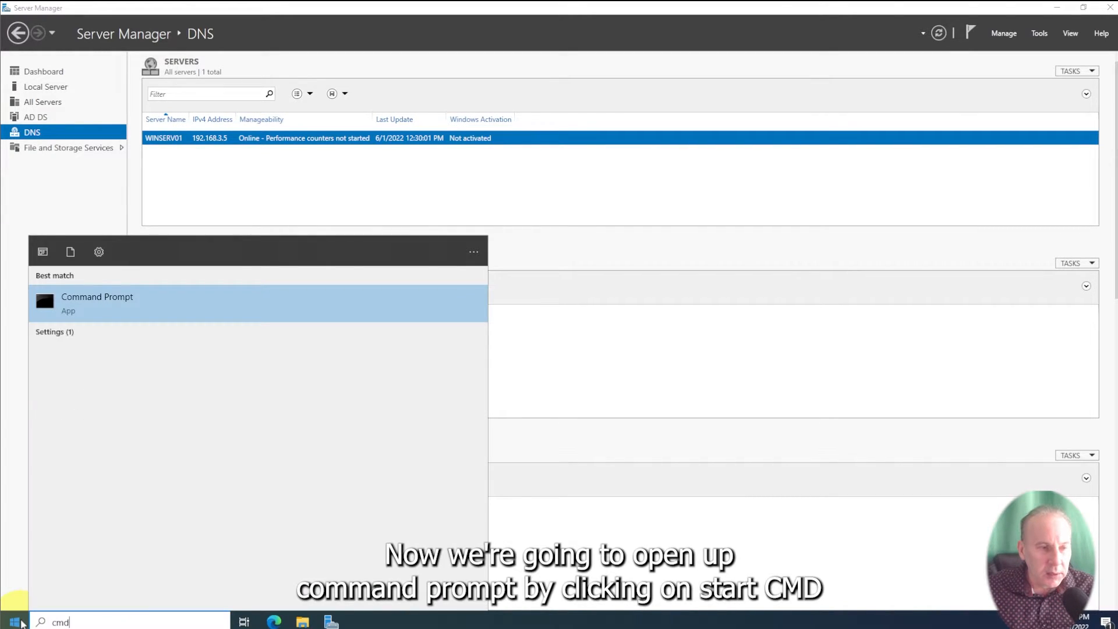
pyautogui.press('Return')
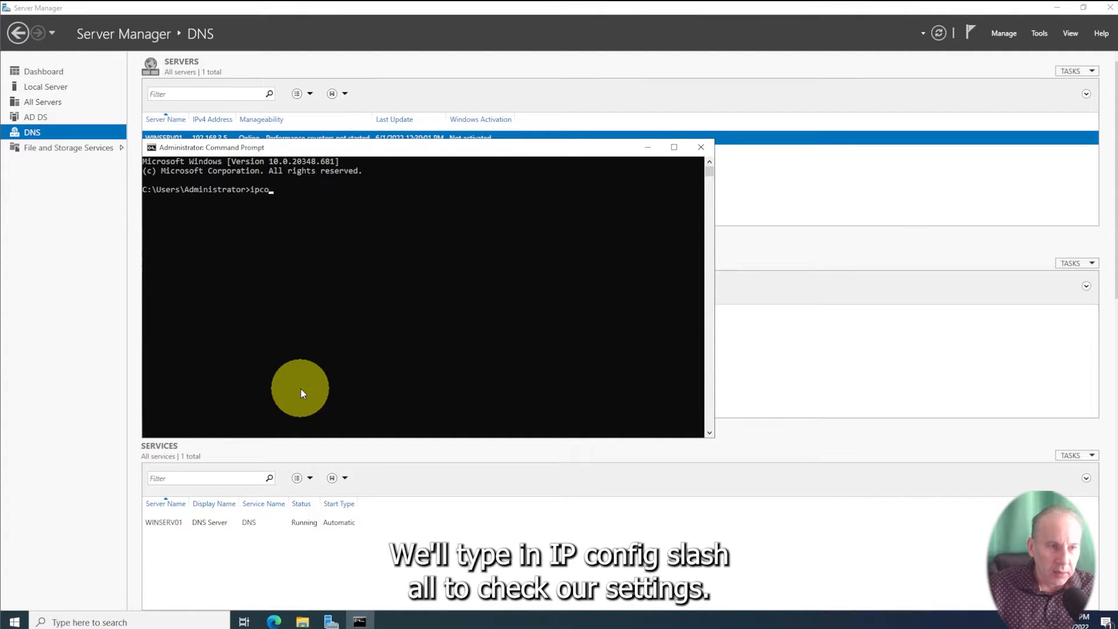
pyautogui.write('ipconfig /all')
pyautogui.press('Return')
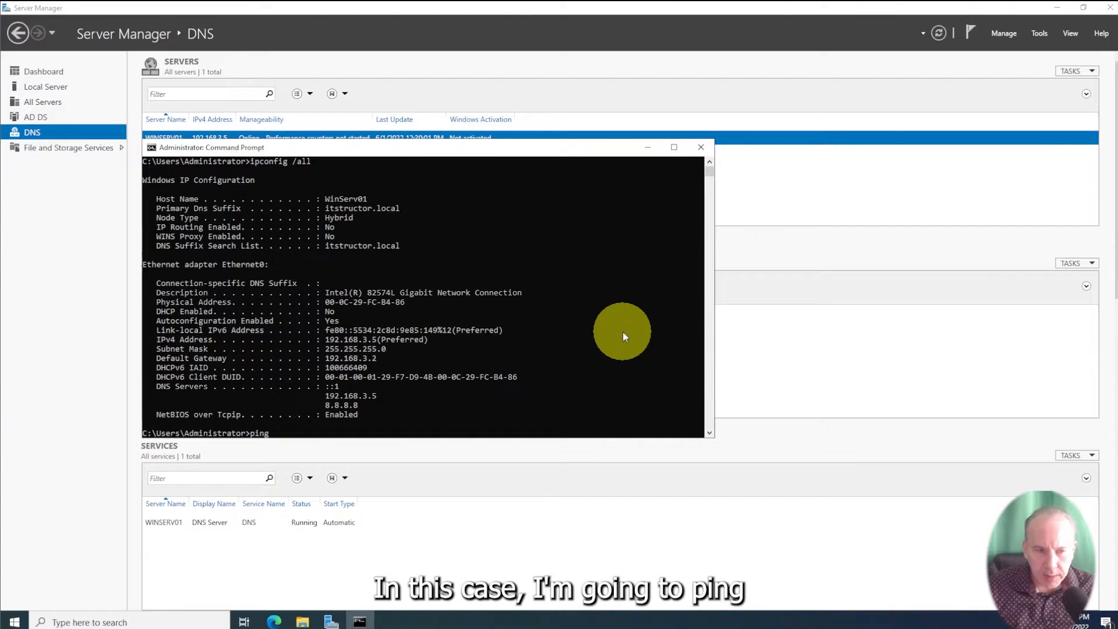
# Ping google.ca and cisco.com to test external name resolution, and return to the Server Manager dashboard
pyautogui.write('google.ca')
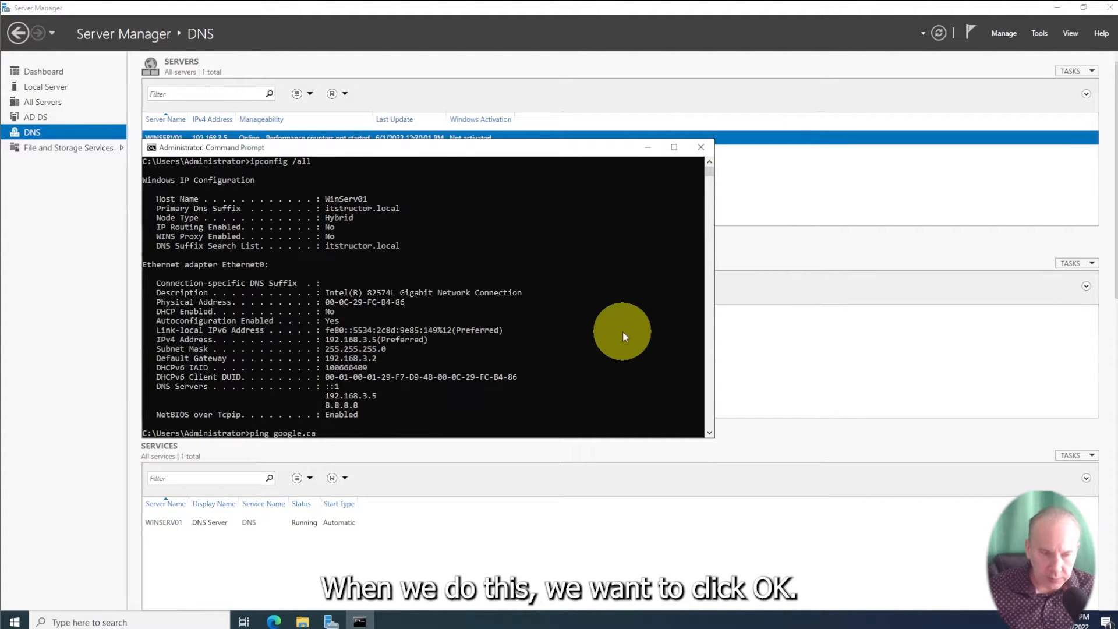
pyautogui.press('Return')
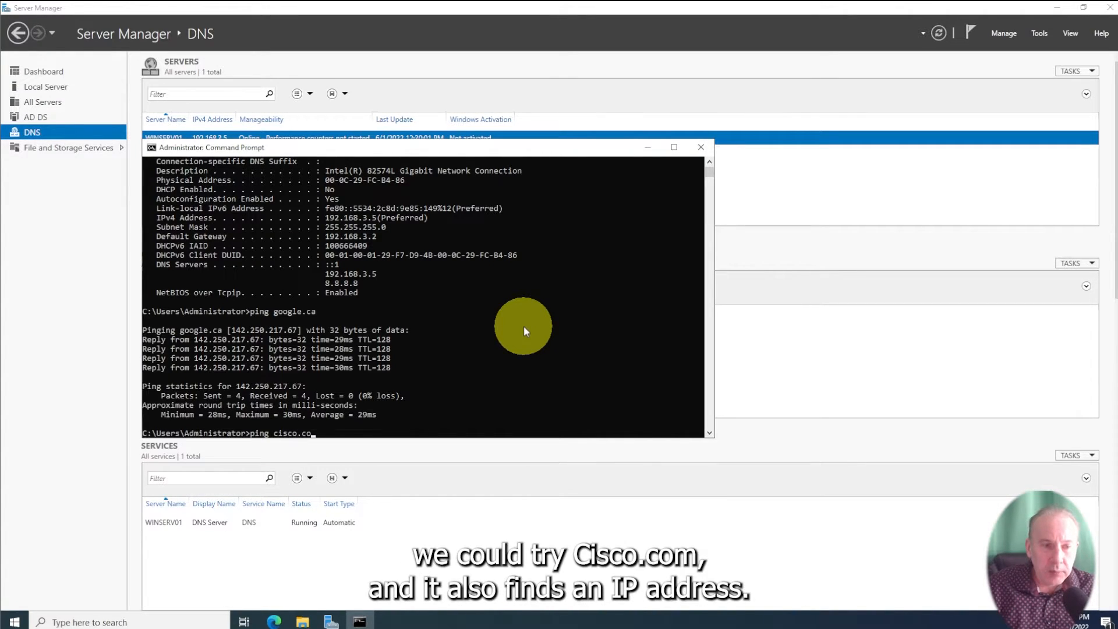
pyautogui.write('m')
pyautogui.press('Return')
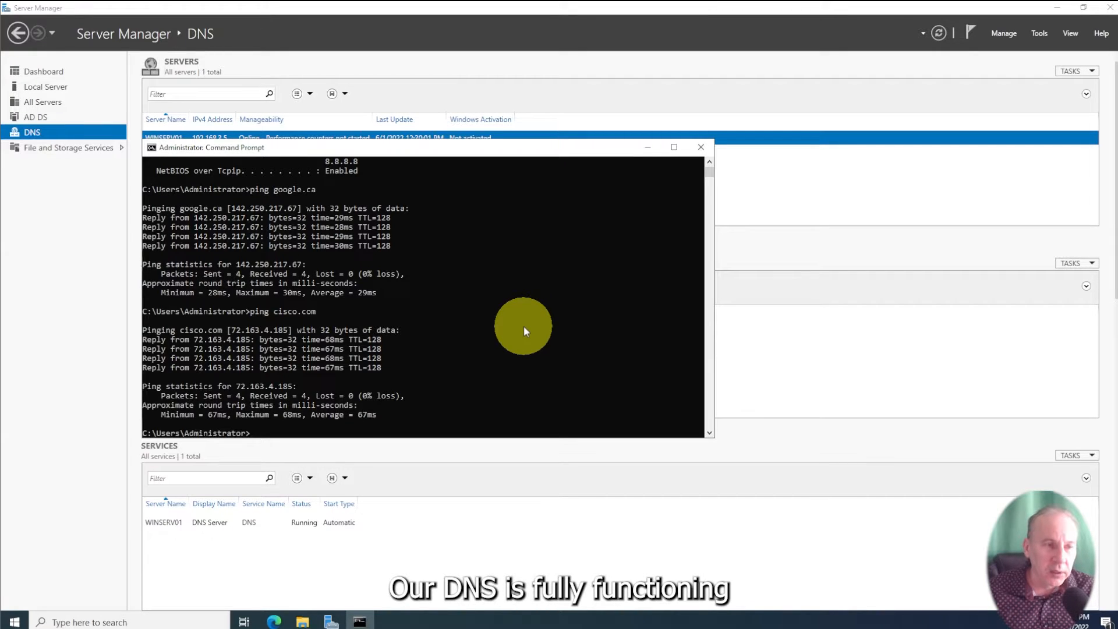
pyautogui.click(699, 149)
pyautogui.click(77, 69)
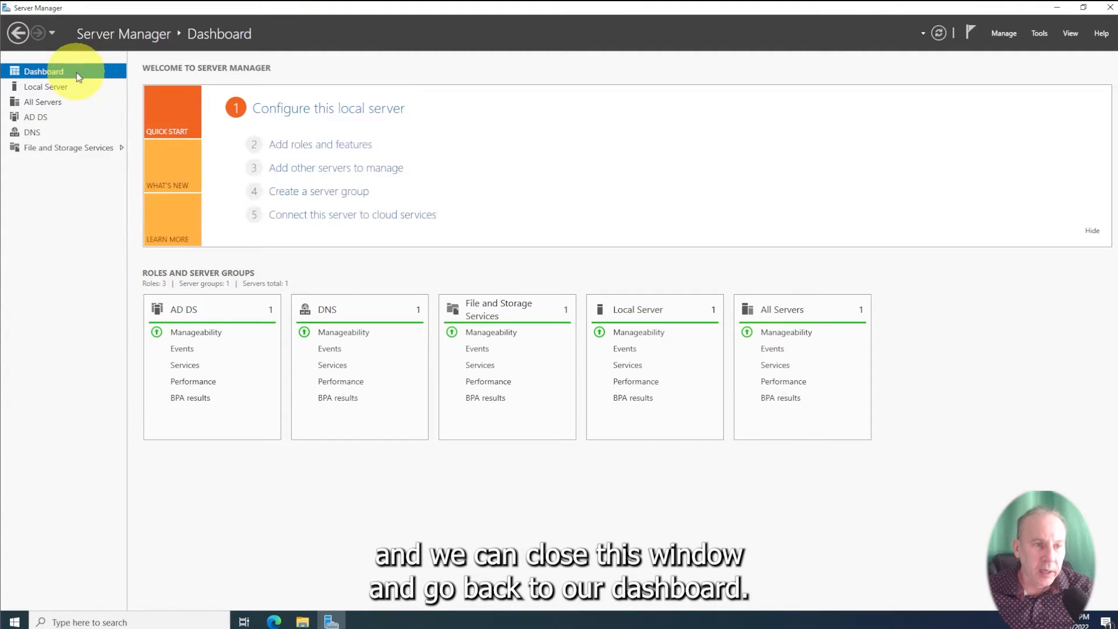
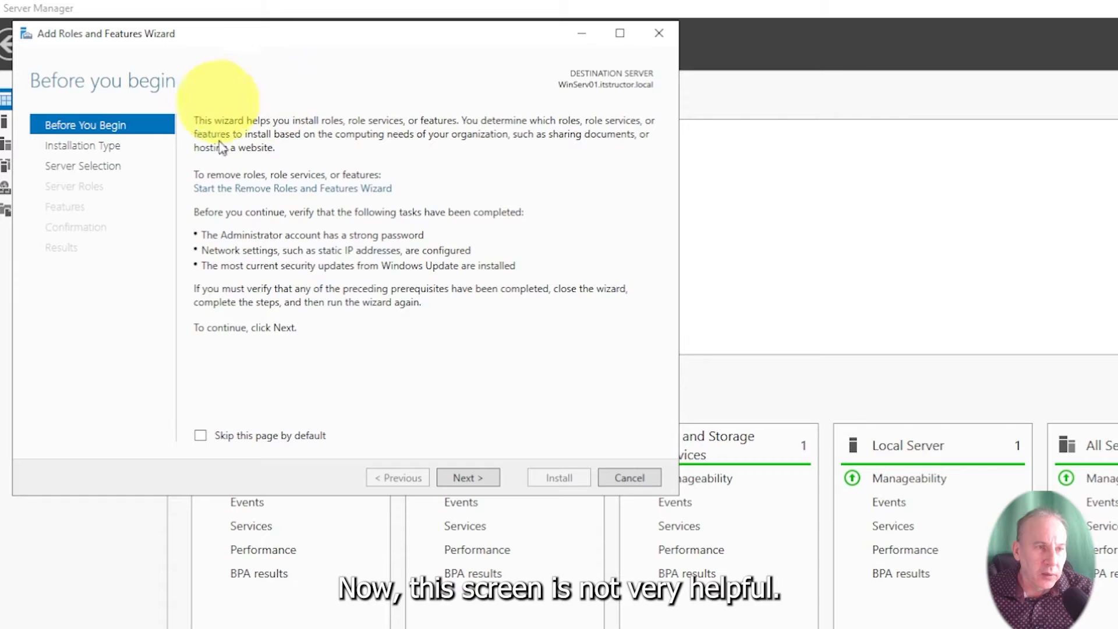
# Set the wizard's introductory page to be skipped by default, and choose a role-based or feature-based installation on WinServ01.itstructor.local
pyautogui.click(201, 437)
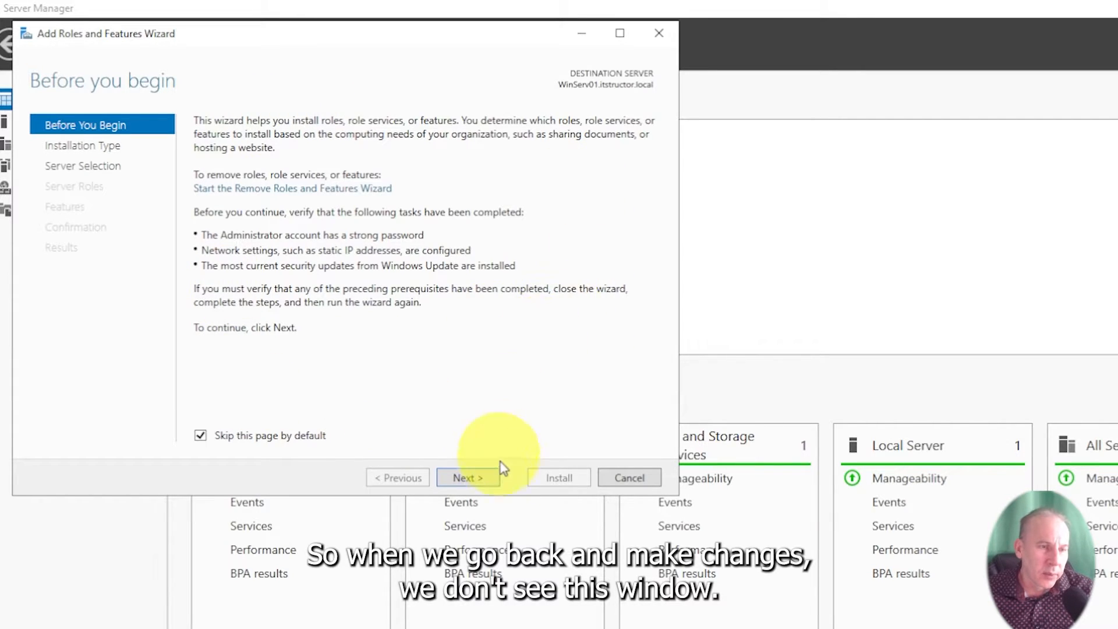
pyautogui.click(468, 478)
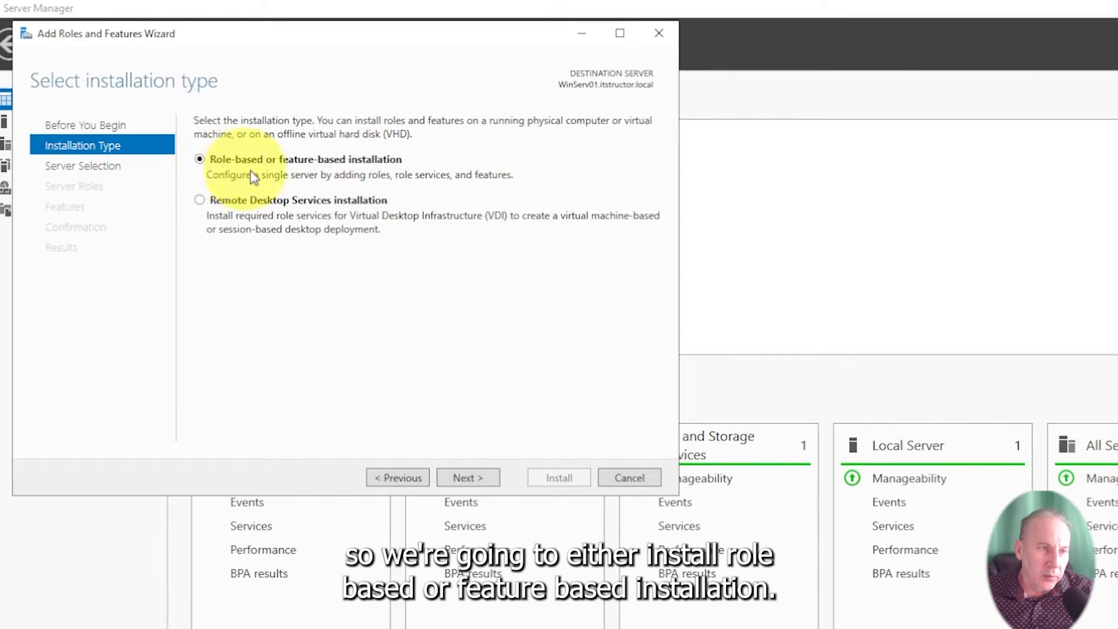
pyautogui.click(473, 478)
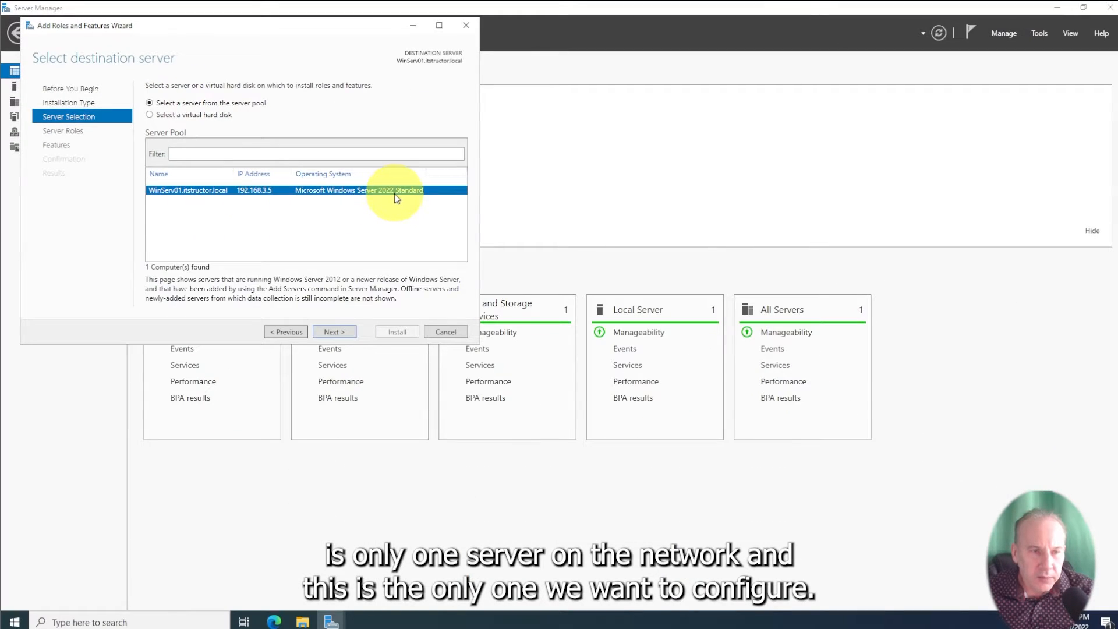
pyautogui.click(348, 335)
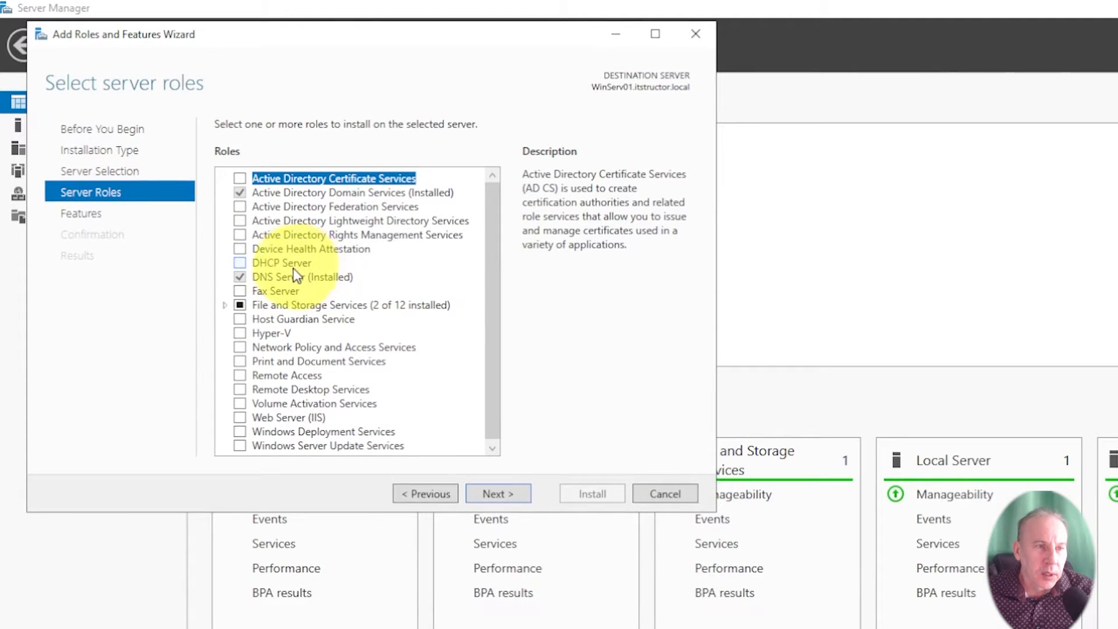
# Install the DHCP Server role with its required management tools and no additional features, and close the wizard
pyautogui.click(240, 264)
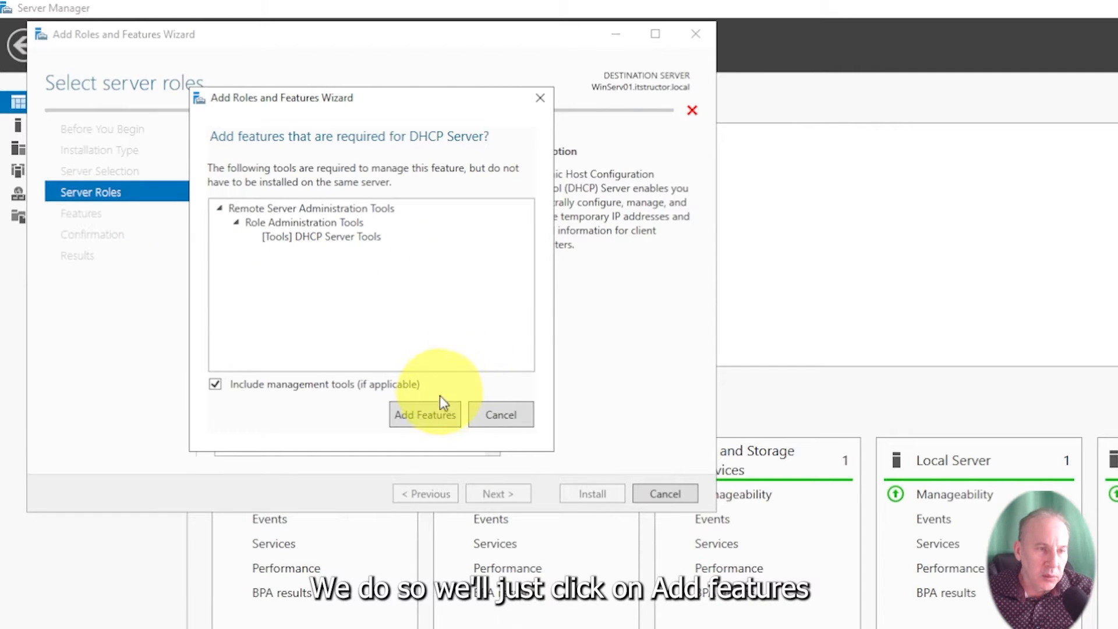
pyautogui.click(424, 414)
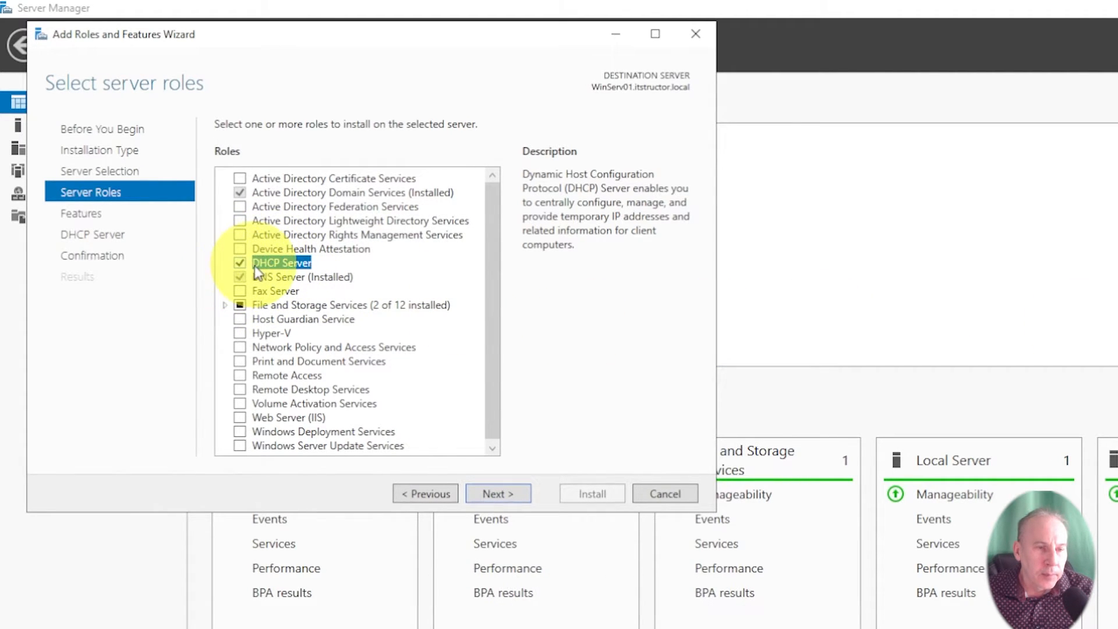
pyautogui.click(490, 495)
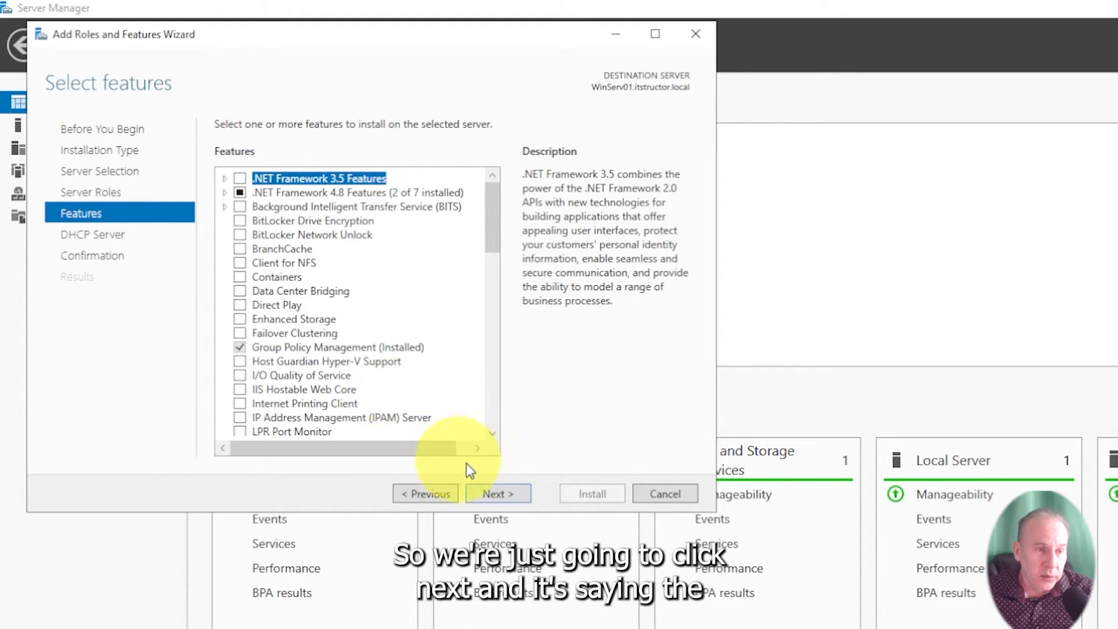
pyautogui.click(495, 494)
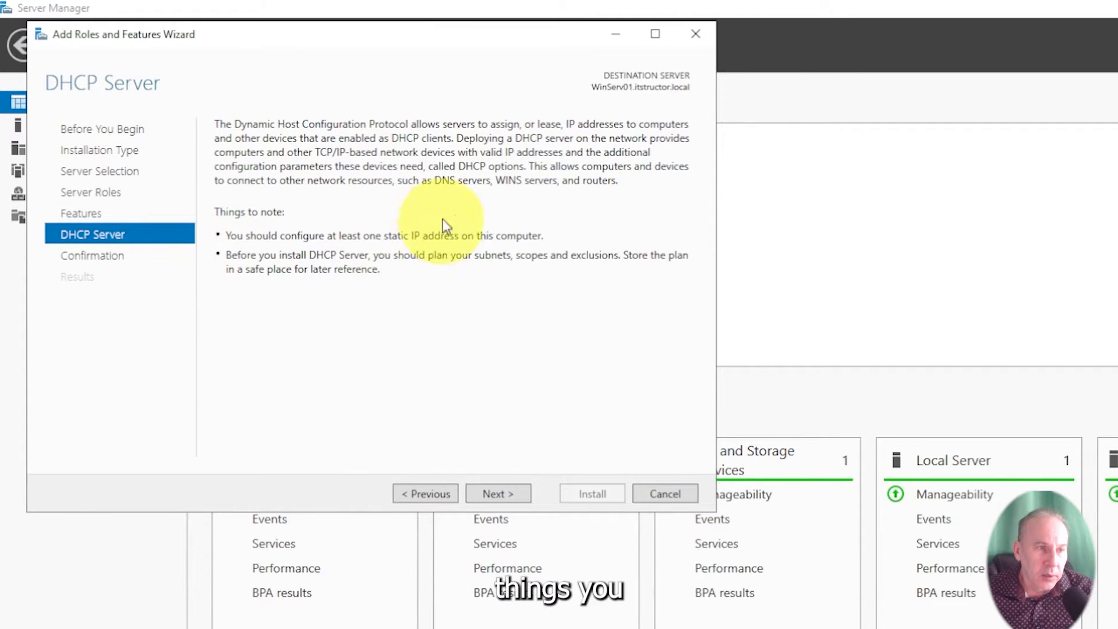
pyautogui.click(490, 494)
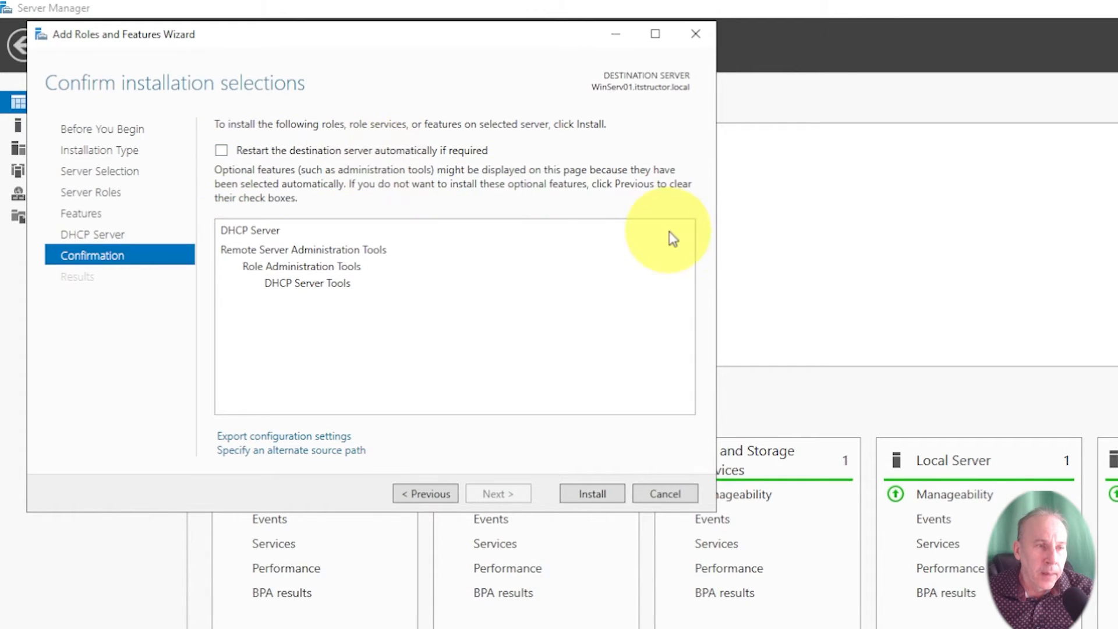
pyautogui.click(591, 494)
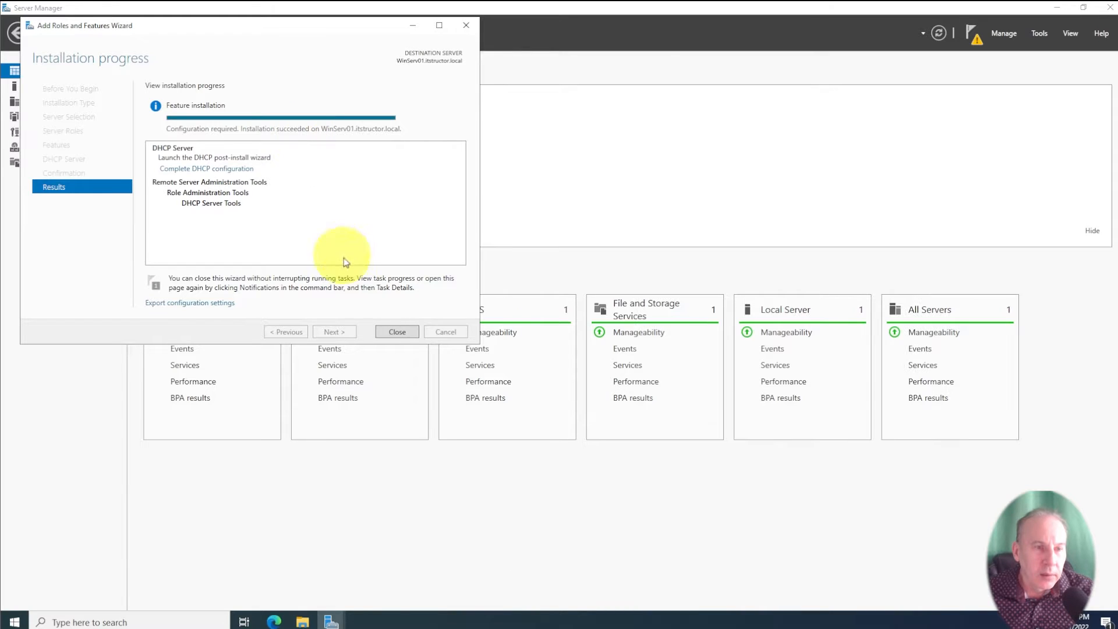
pyautogui.click(396, 332)
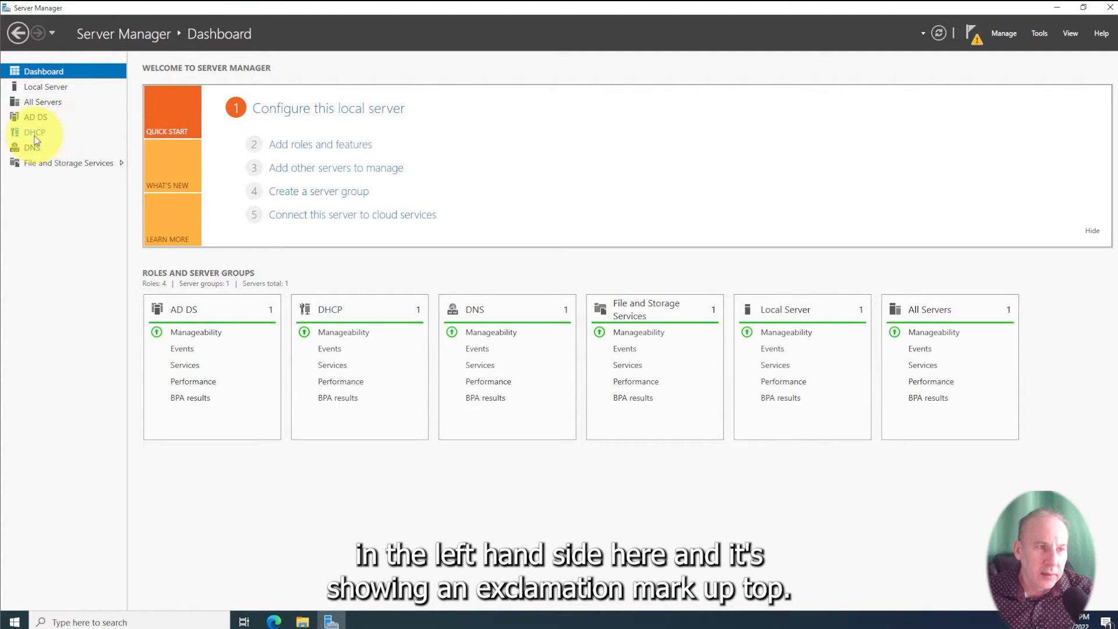
# Complete the DHCP post-install configuration, authorizing the server with the ITSTRUCTOR\administrator credentials, and close the wizard
pyautogui.click(971, 34)
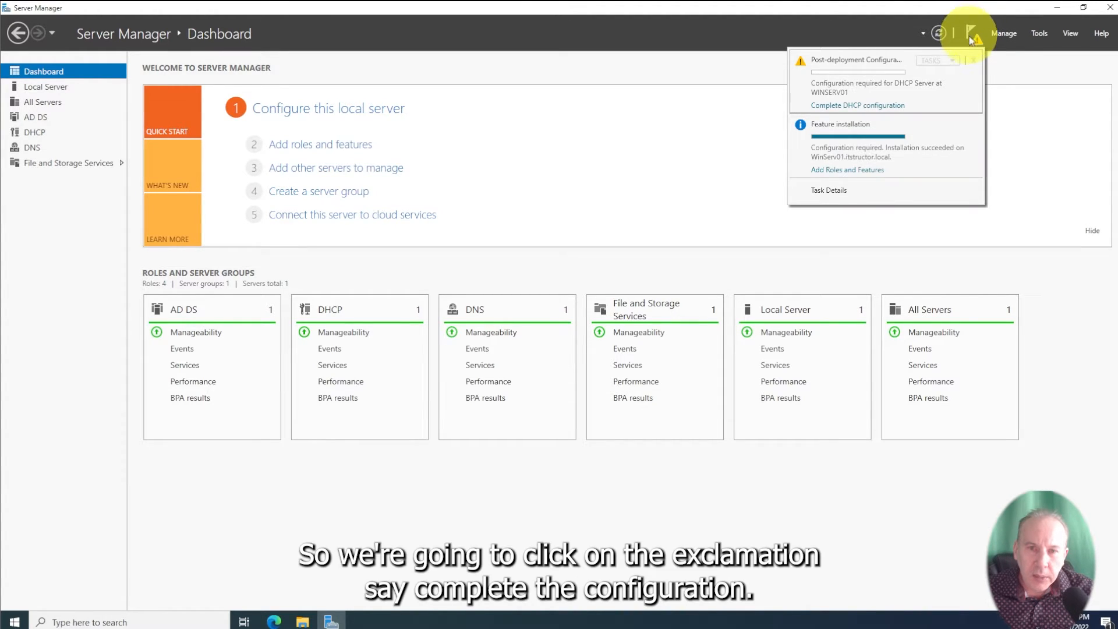
pyautogui.click(884, 107)
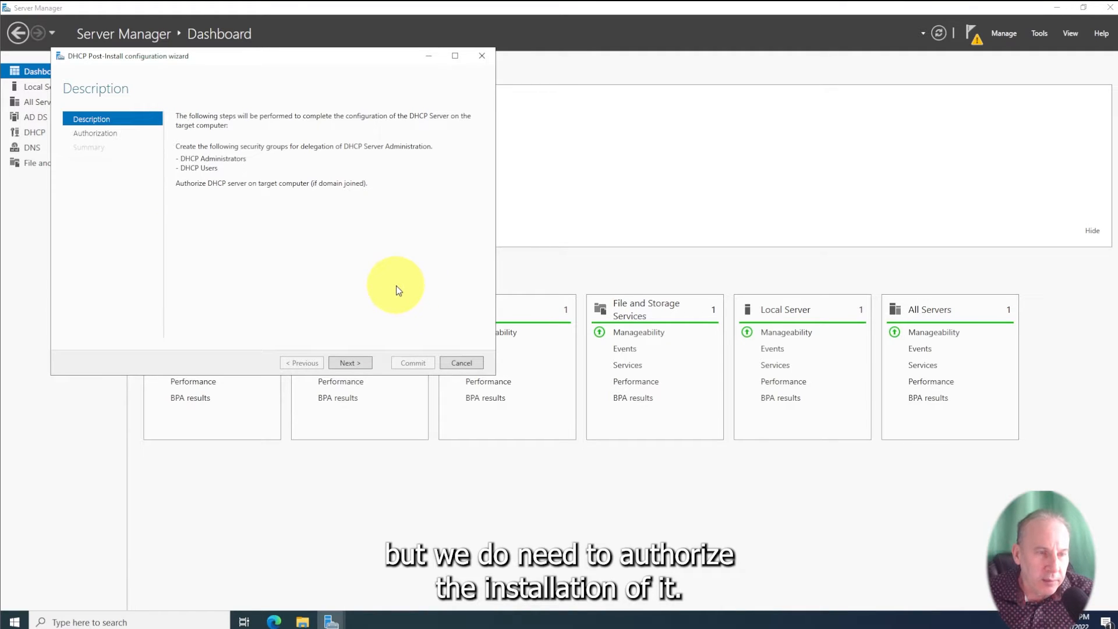
pyautogui.click(346, 367)
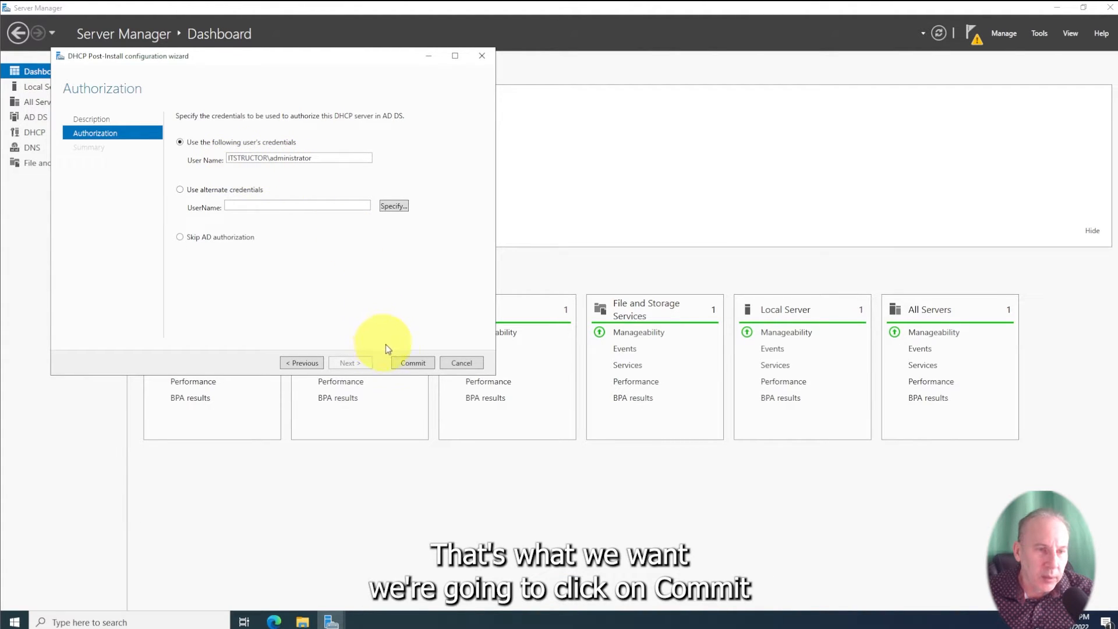
pyautogui.click(413, 362)
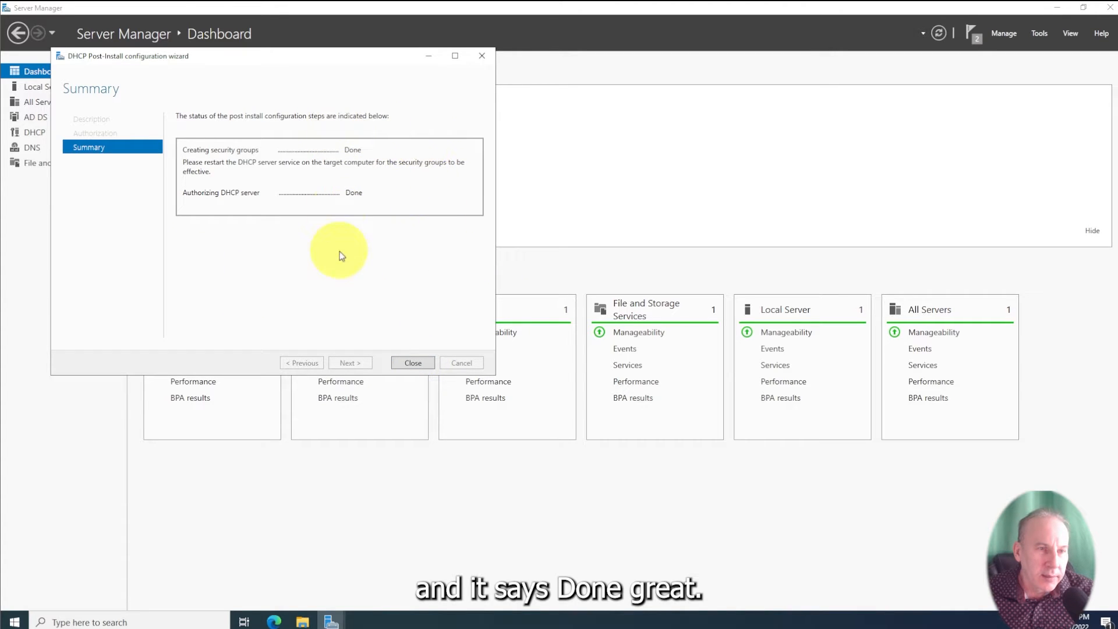
pyautogui.click(412, 363)
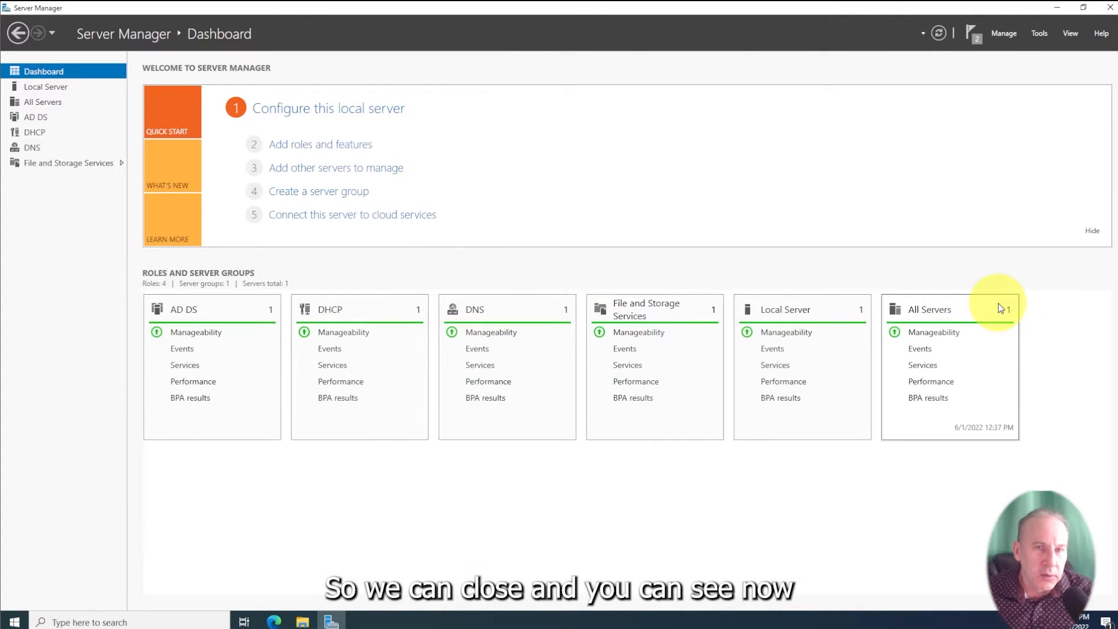
# Dismiss the feature installation and post-deployment configuration notices from the Server Manager notifications
pyautogui.click(973, 33)
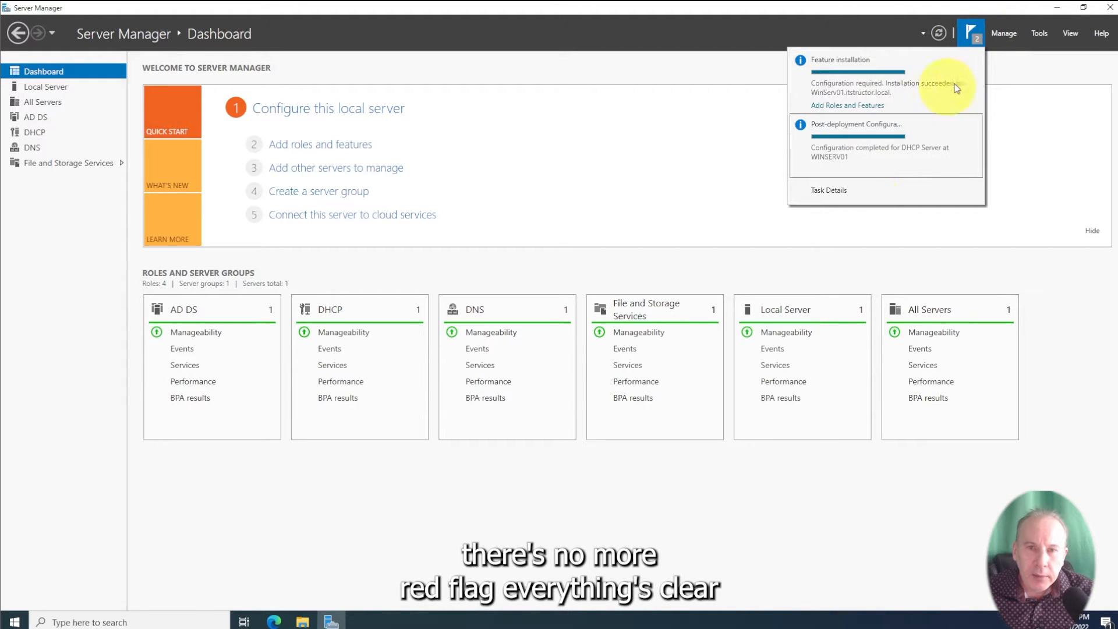
pyautogui.click(972, 34)
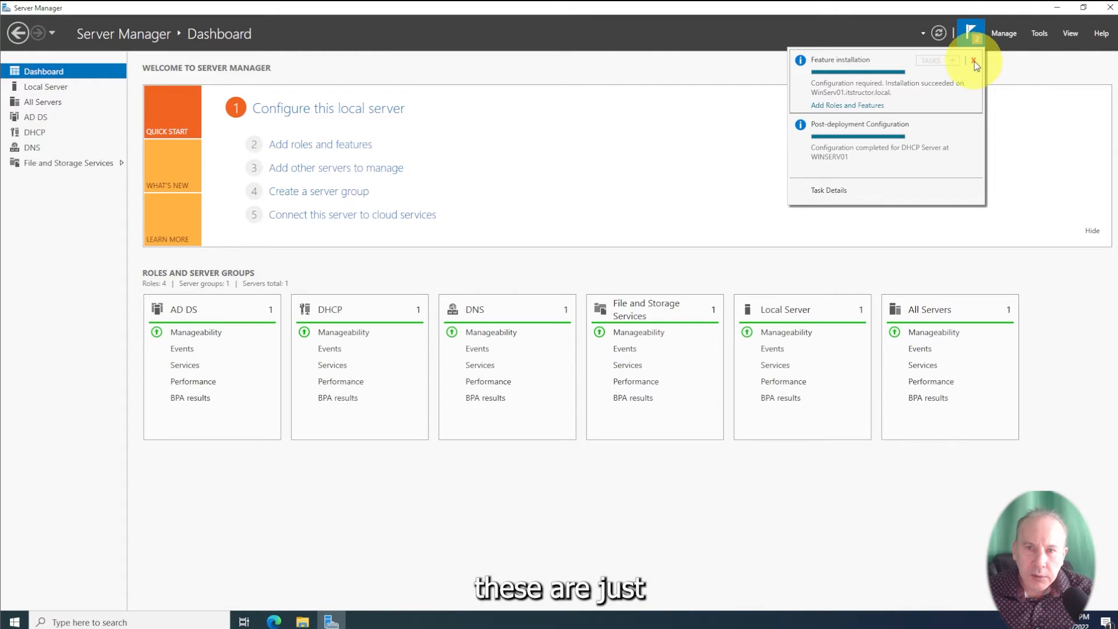
pyautogui.click(973, 61)
pyautogui.click(970, 60)
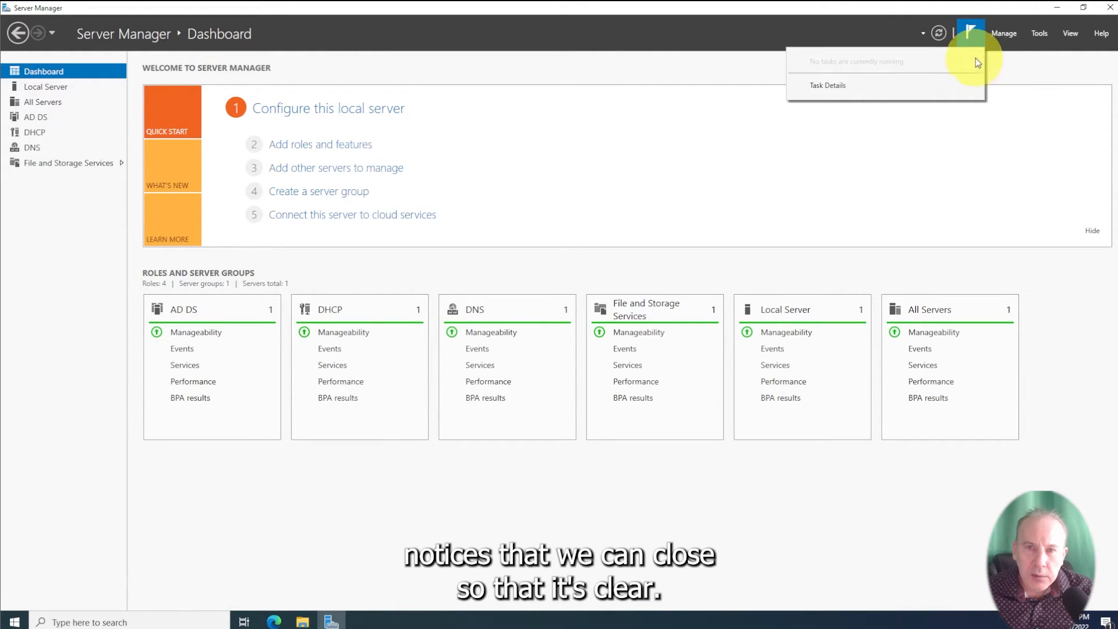
pyautogui.click(963, 35)
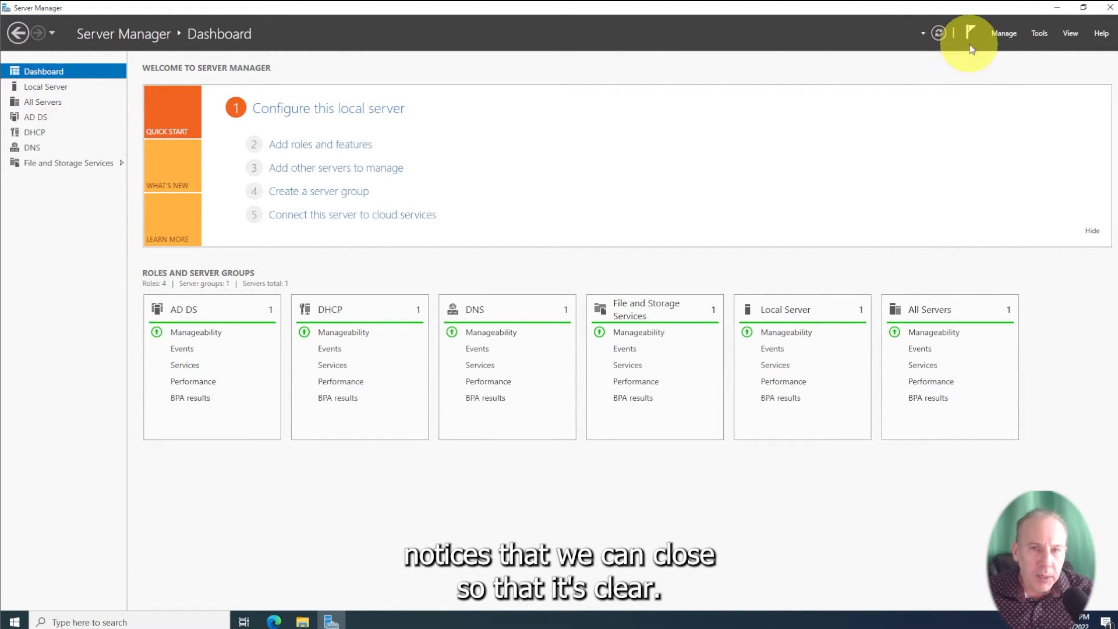
# View WINSERV01 under the DHCP role, and locate the DHCP console among the Windows Administrative Tools
pyautogui.click(35, 133)
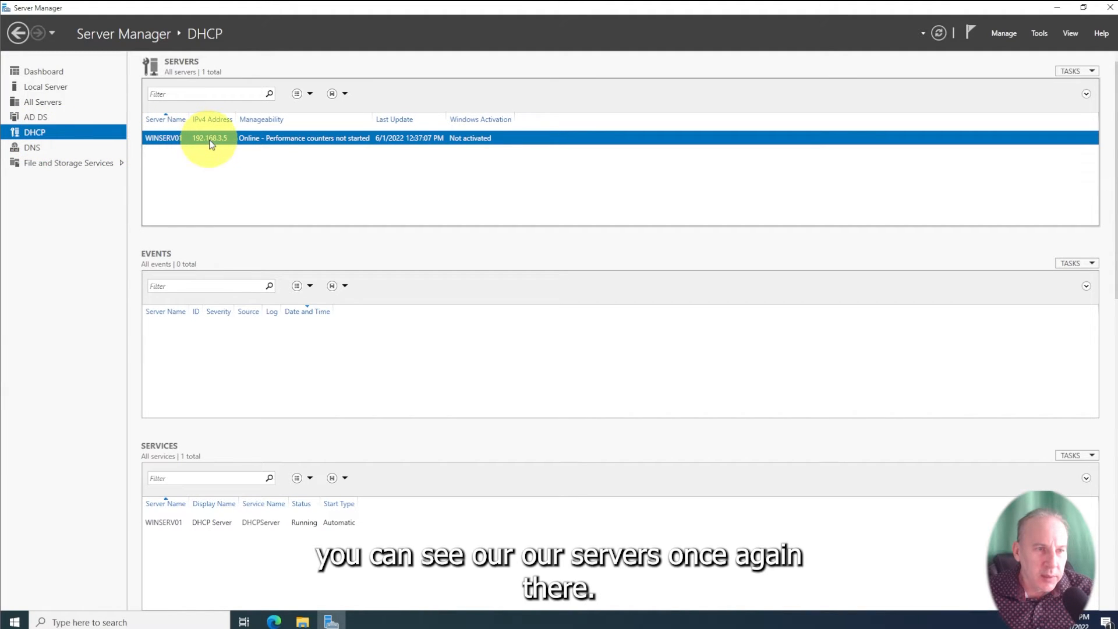
pyautogui.rightClick(185, 142)
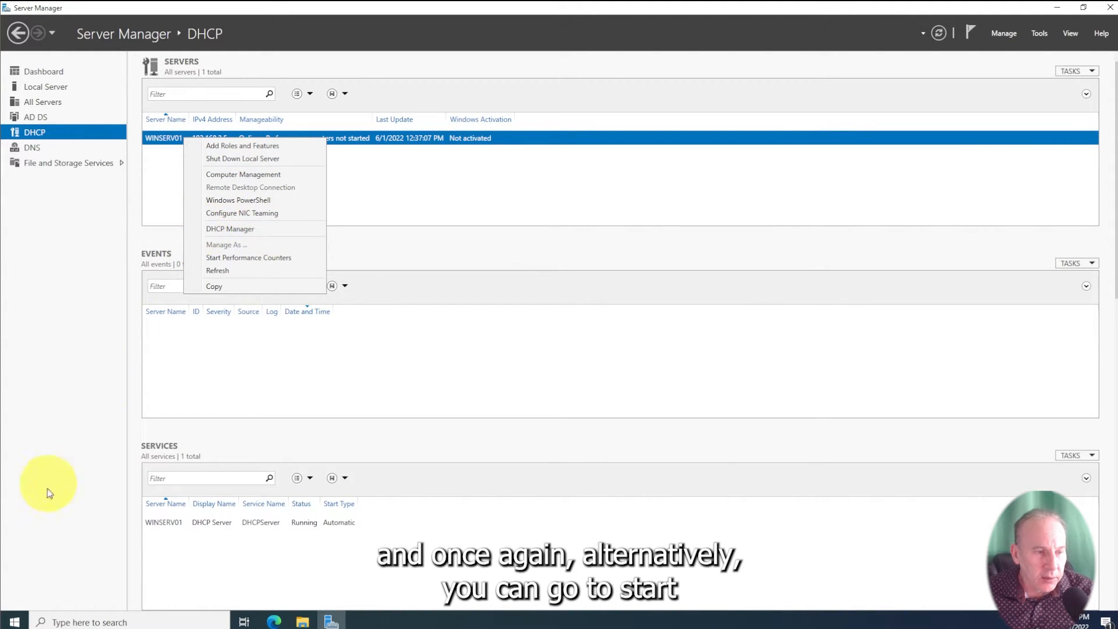
pyautogui.click(14, 622)
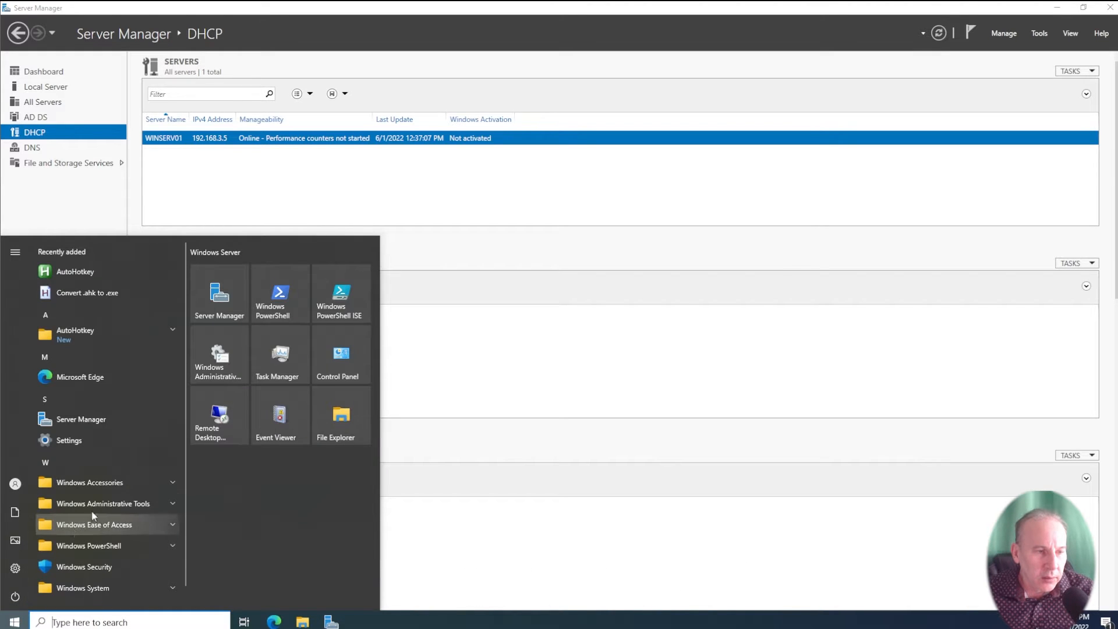
pyautogui.click(98, 570)
pyautogui.scroll(-3, 126, 459)
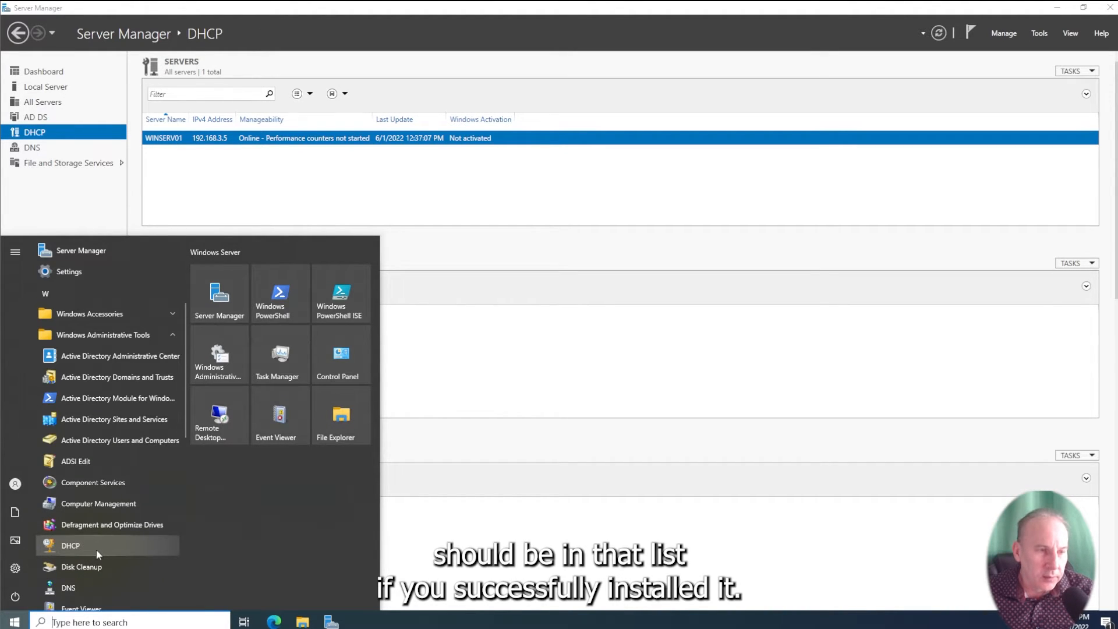
# Open DHCP Manager for WINSERV01, maximize its window and widen the console tree to show the full server name
pyautogui.click(208, 137)
pyautogui.rightClick(209, 137)
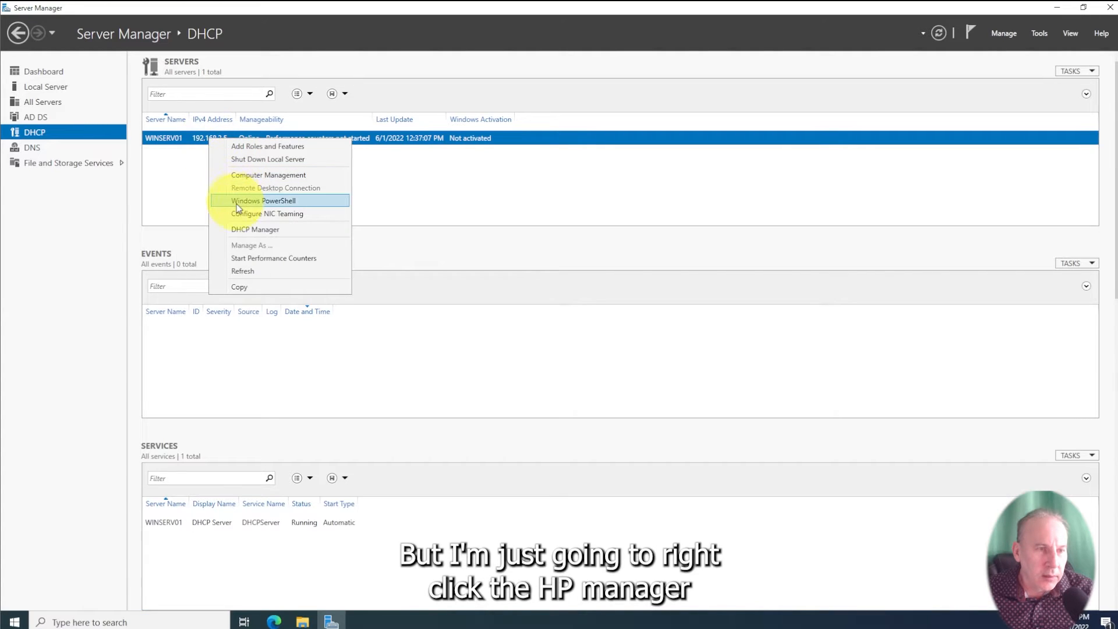
pyautogui.click(237, 229)
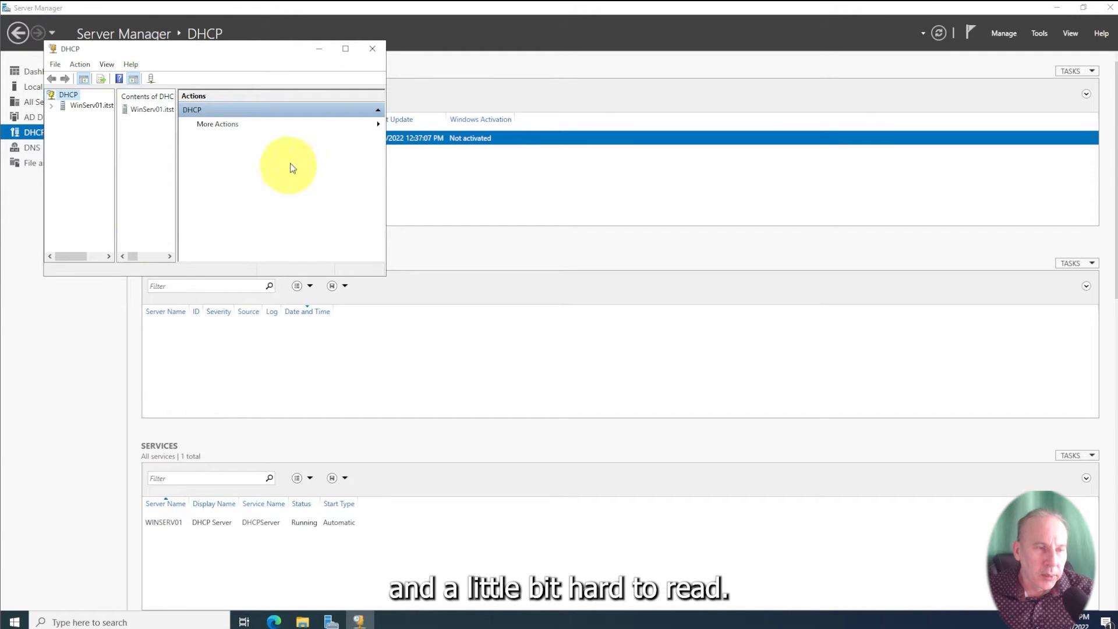
pyautogui.click(346, 49)
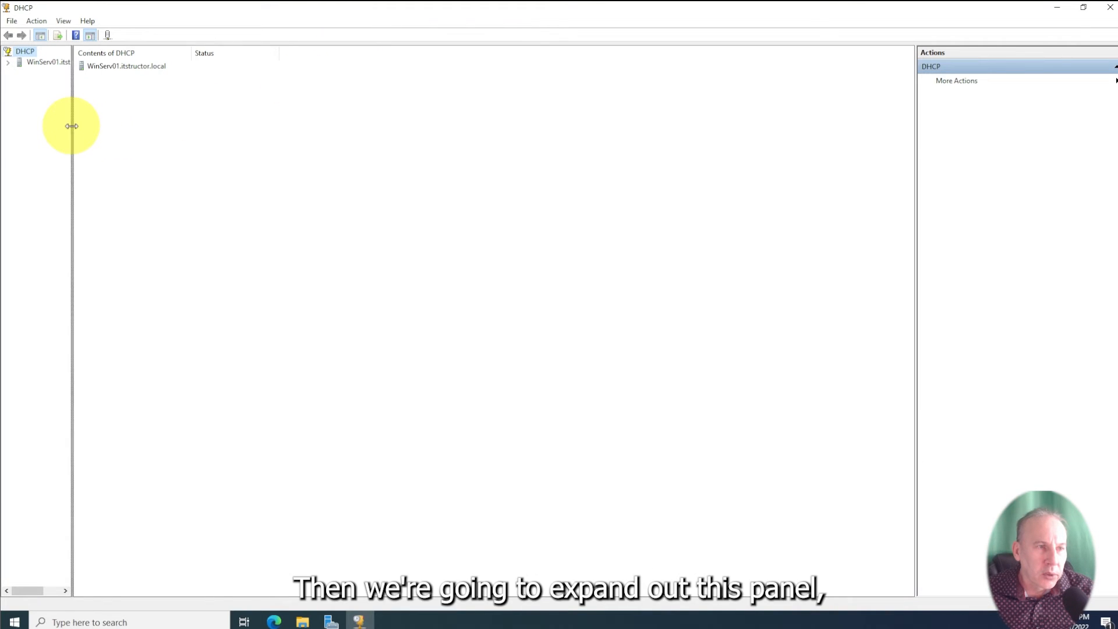
pyautogui.moveTo(71, 125); pyautogui.dragTo(190, 131)
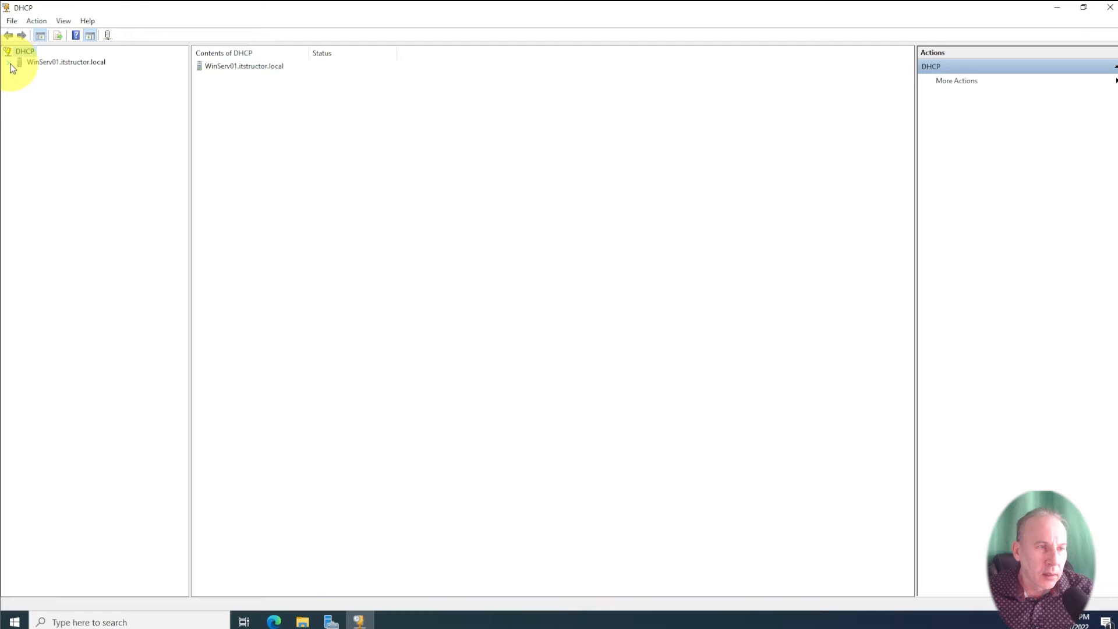
# Start a new IPv4 scope on WinServ01.itstructor.local and name it scope1, leaving the description empty
pyautogui.click(32, 64)
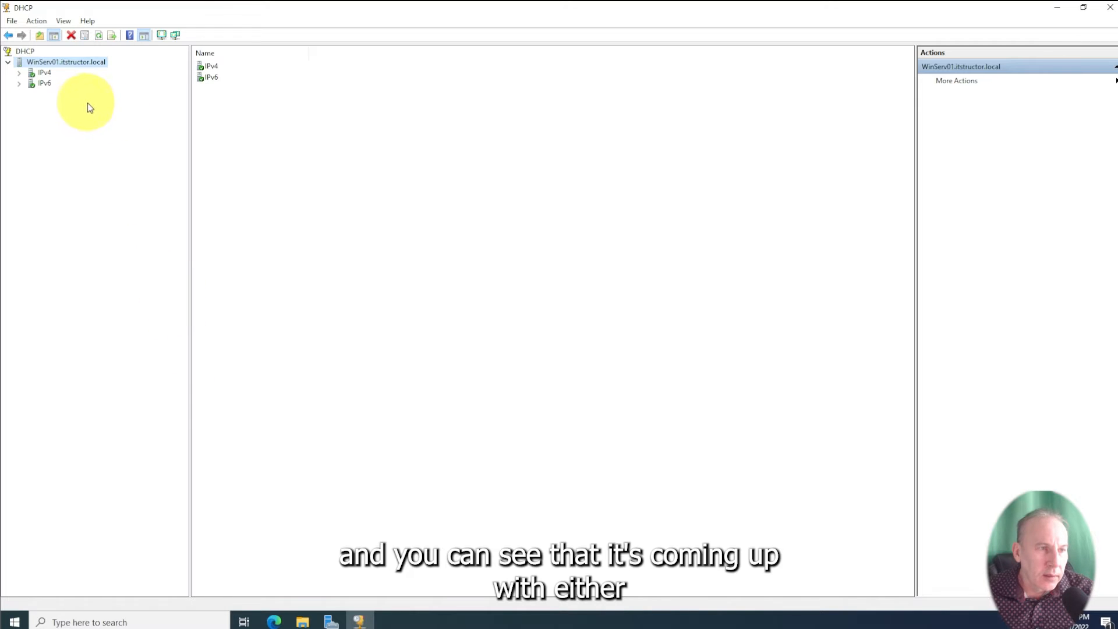
pyautogui.click(32, 76)
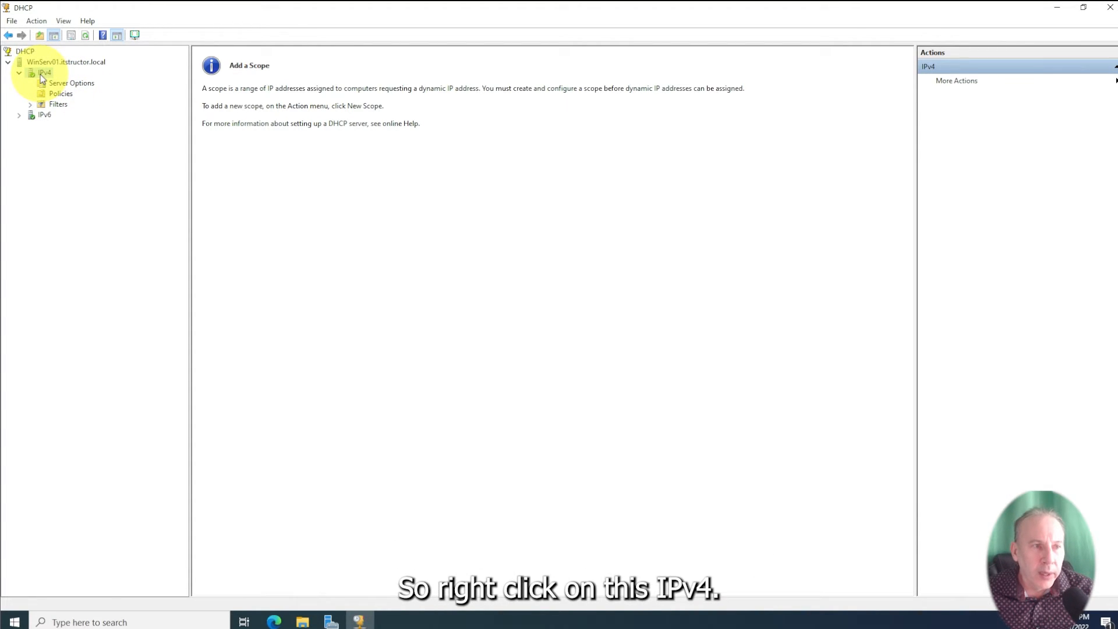
pyautogui.rightClick(43, 75)
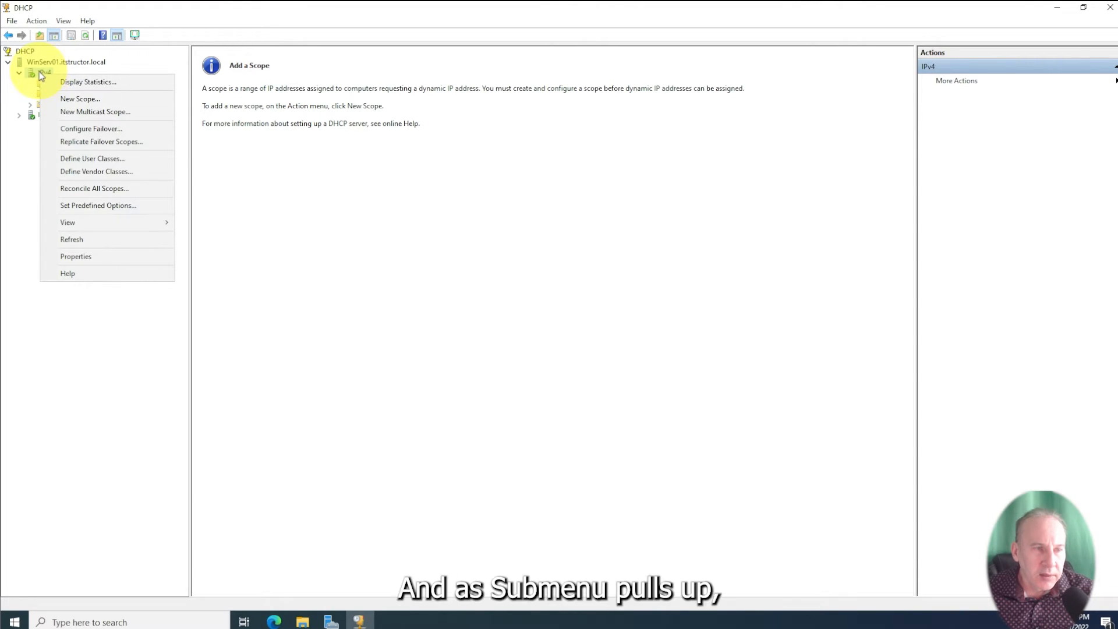
pyautogui.click(73, 99)
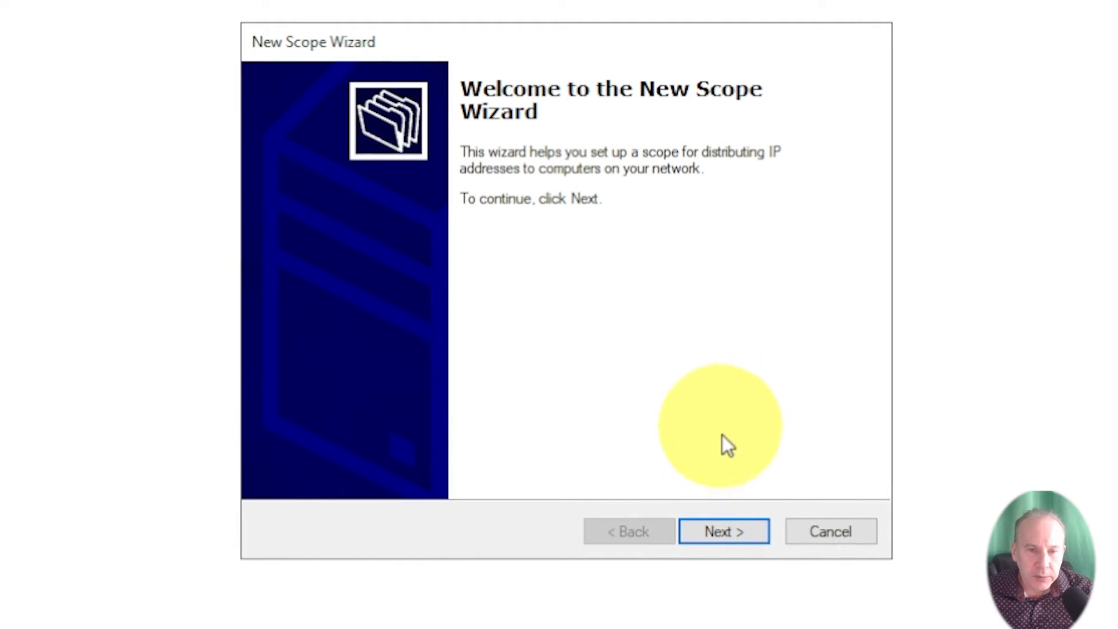
pyautogui.click(741, 536)
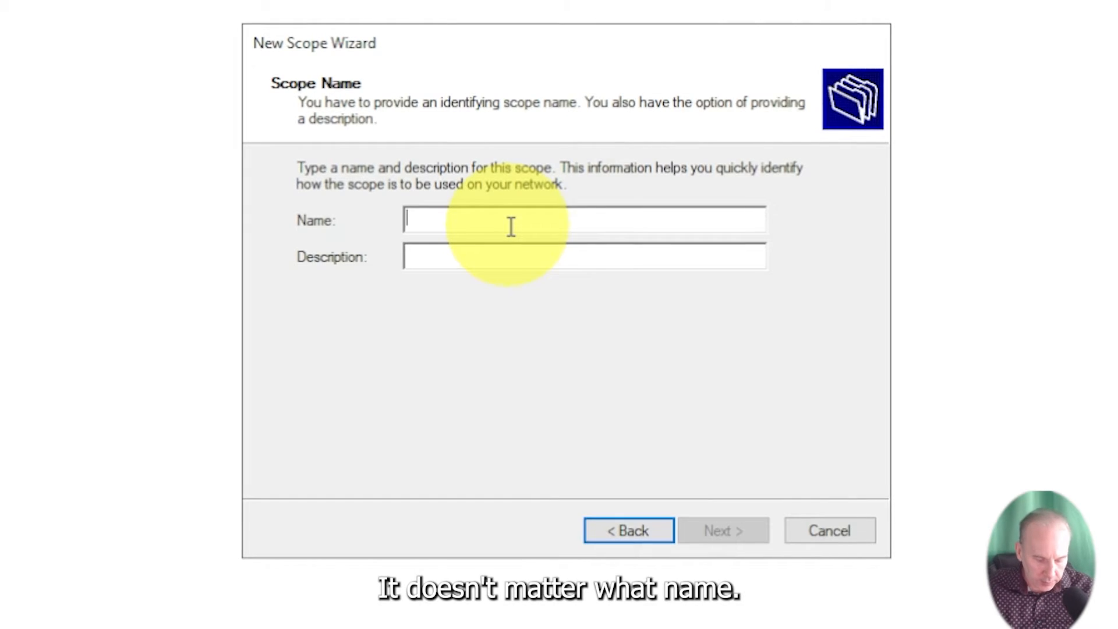
pyautogui.write('scope1')
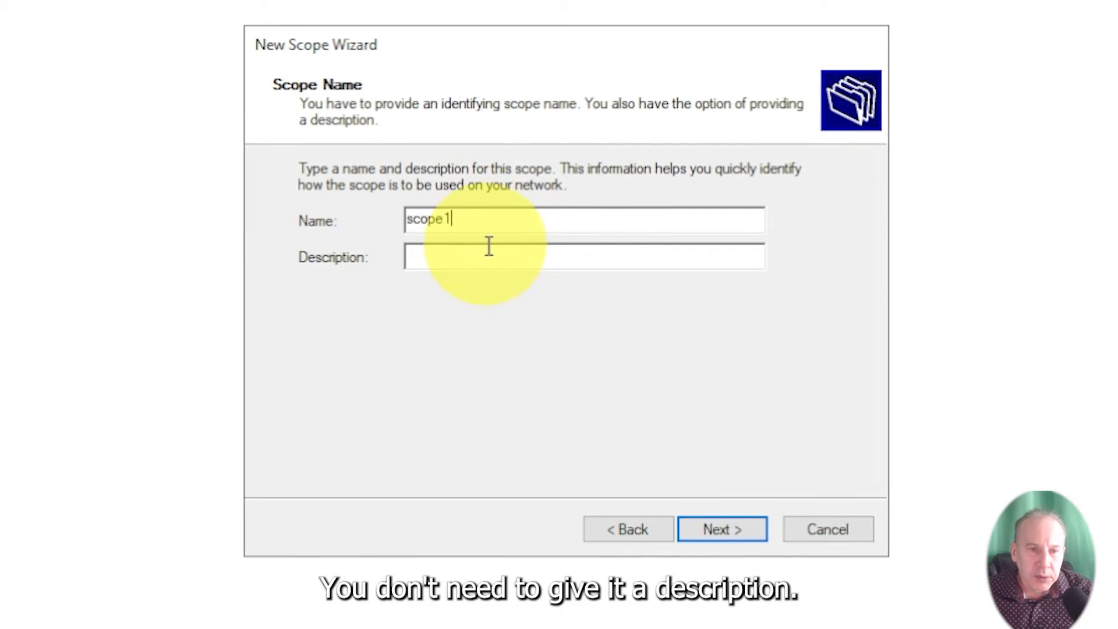
pyautogui.click(729, 526)
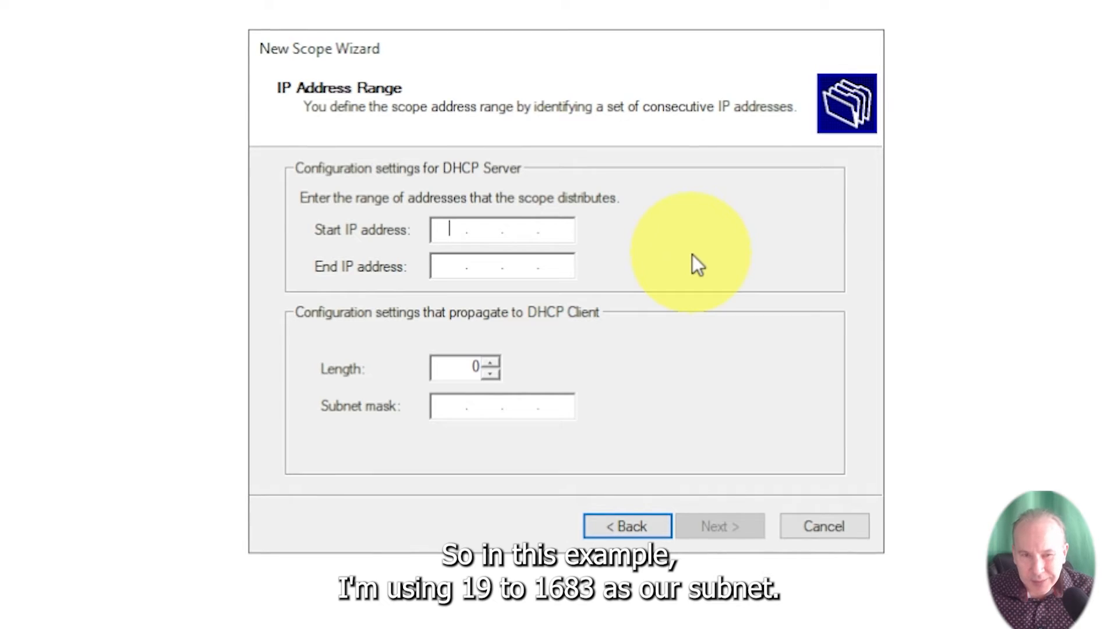
# Set the scope's start IP address to 192.168.3.10 and enter 192.168.3 as the first three octets of the end IP address
pyautogui.write('192 . 168 . ')
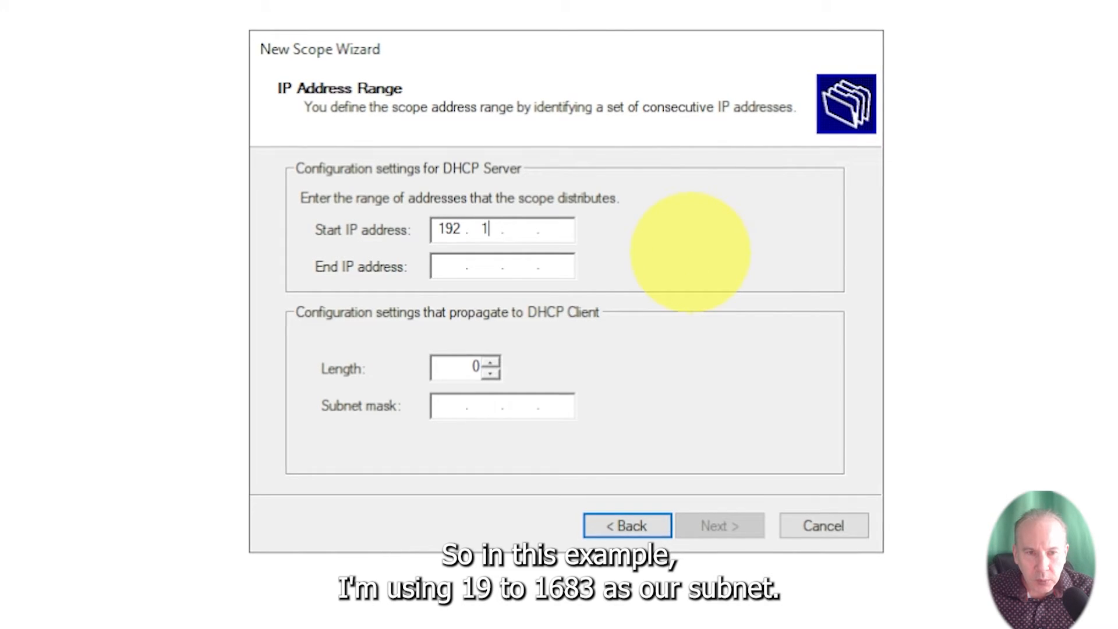
pyautogui.write('3')
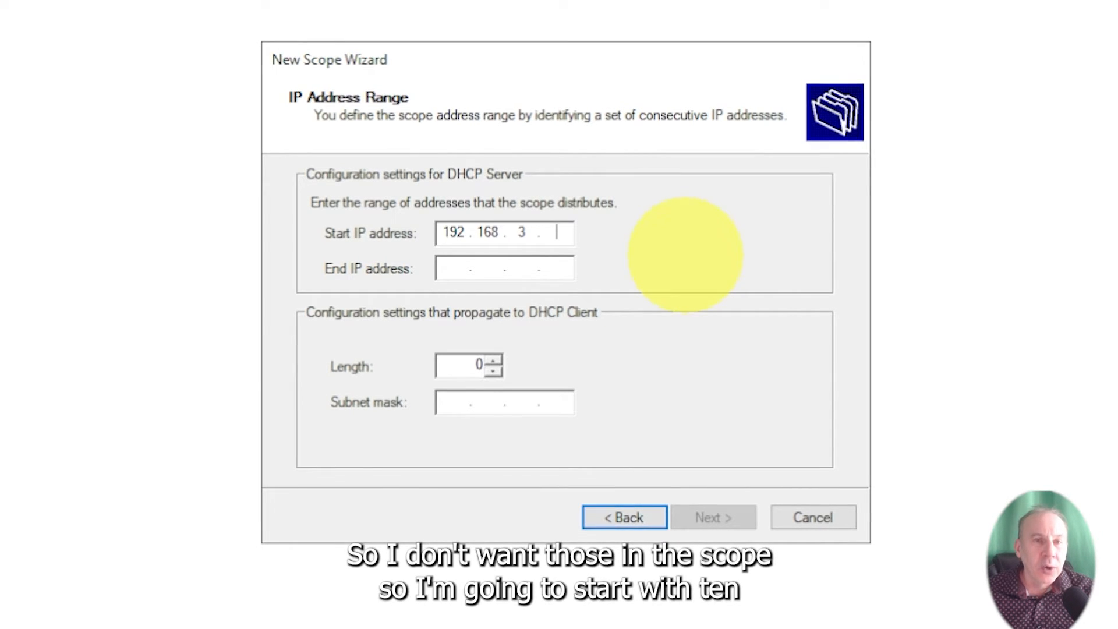
pyautogui.write('10')
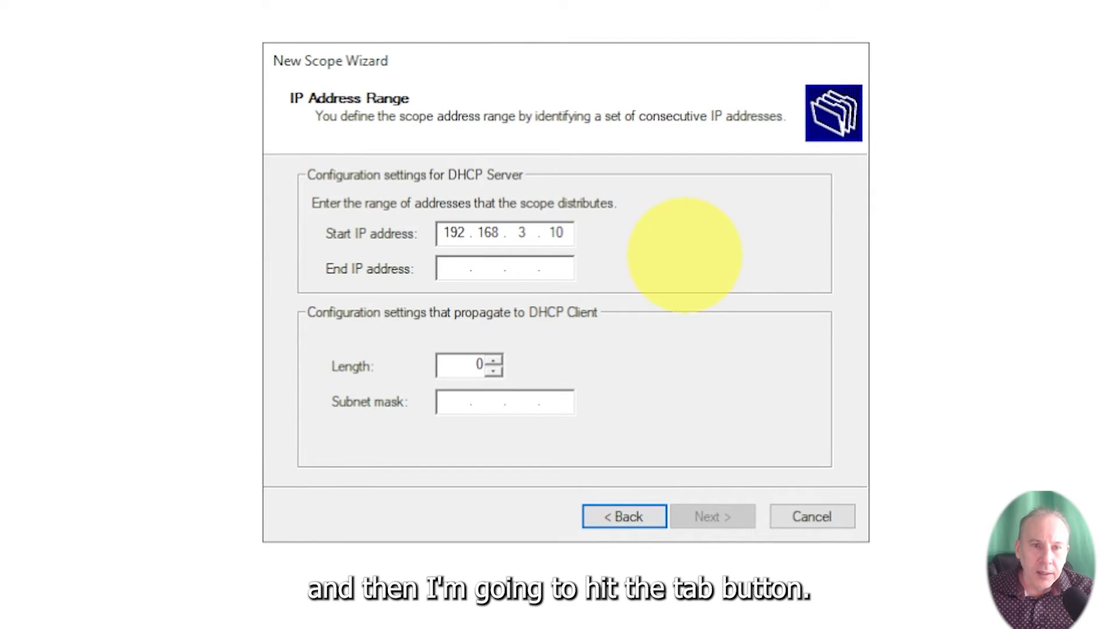
pyautogui.press('Tab')
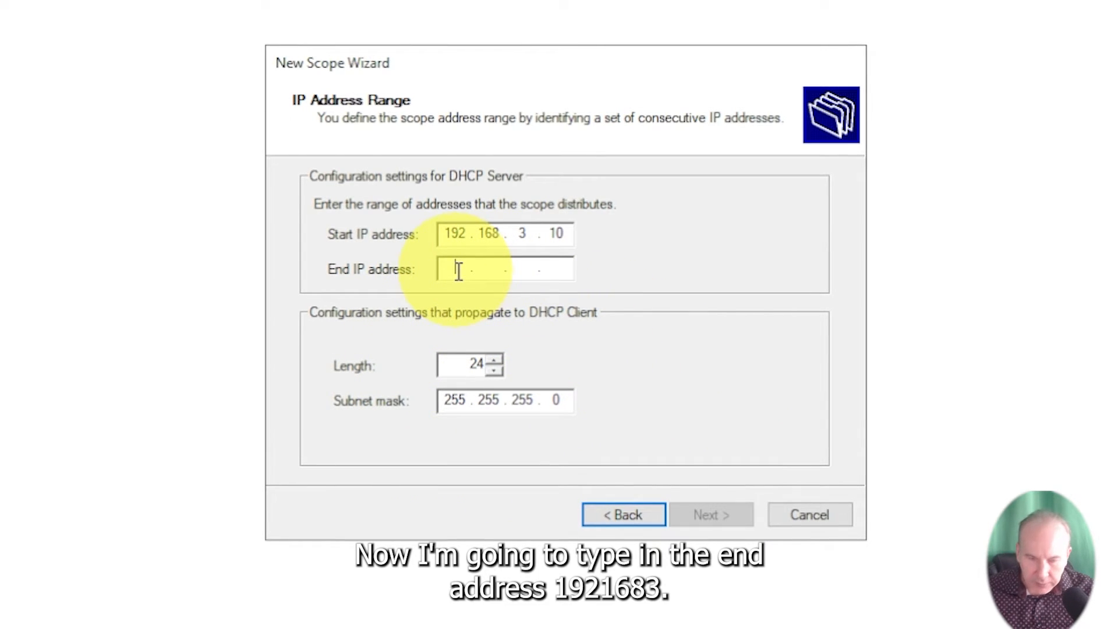
pyautogui.write('192.168.3')
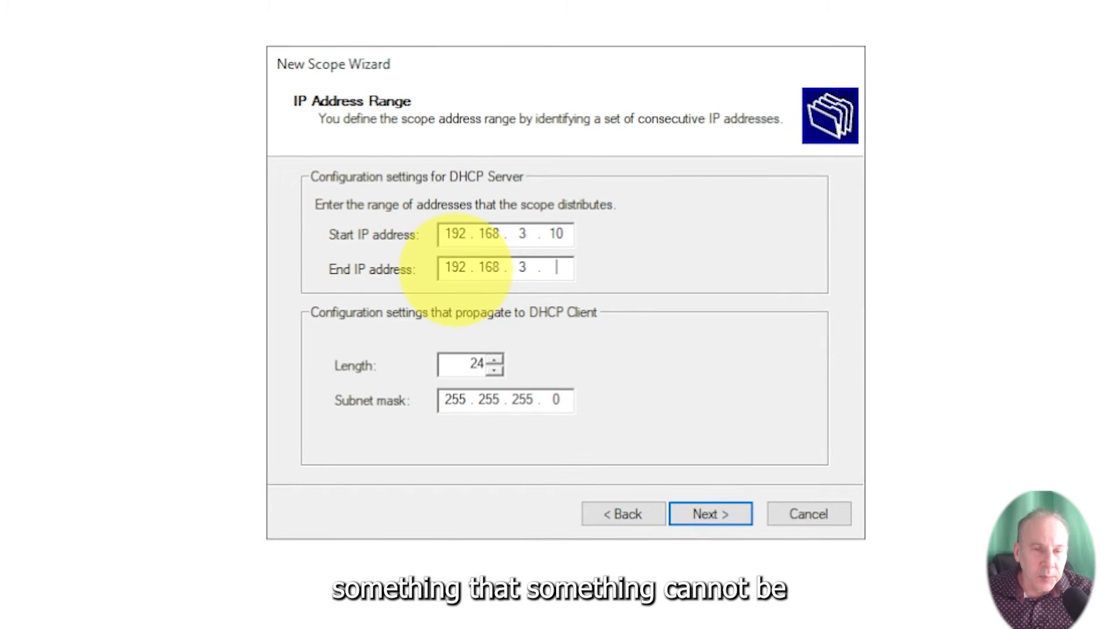
pyautogui.click(564, 267)
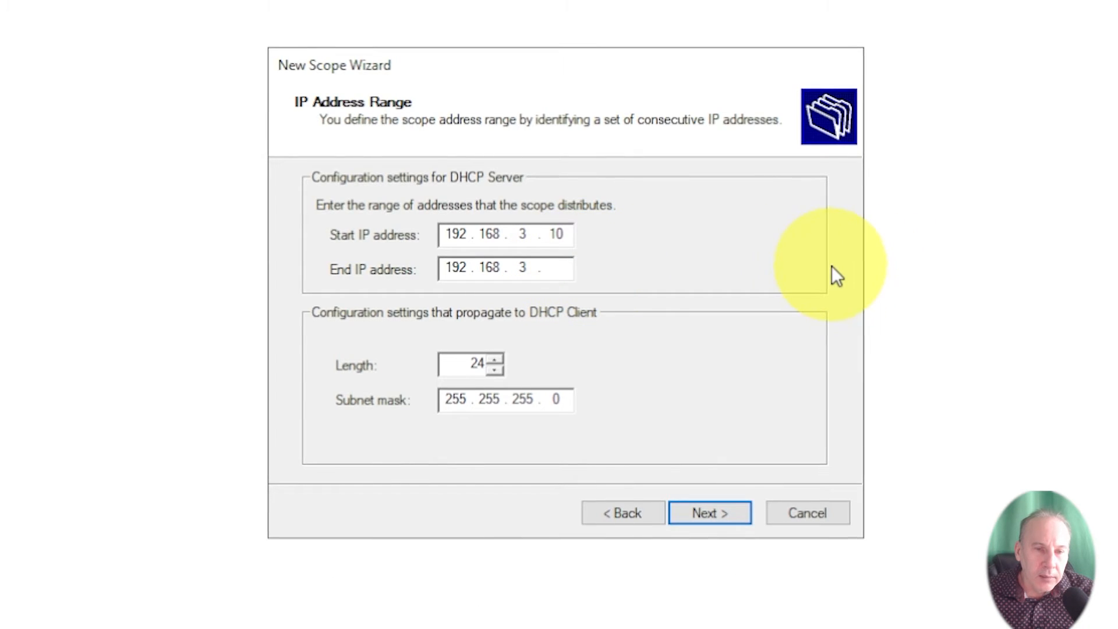
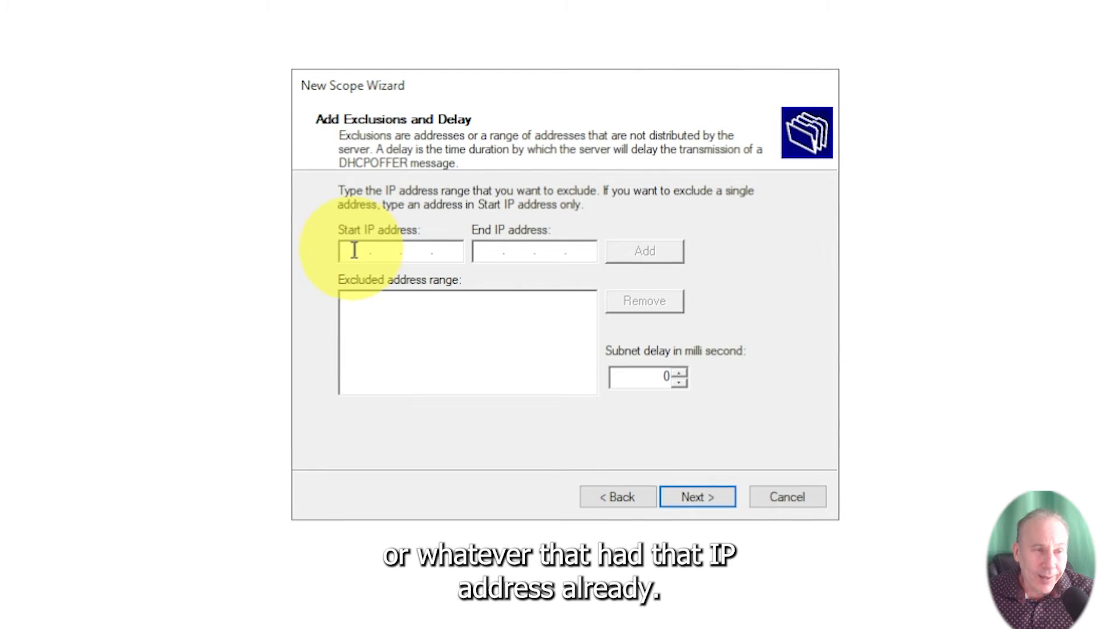
# Add the single address 192.168.3.100 to the scope's excluded address range
pyautogui.click(353, 251)
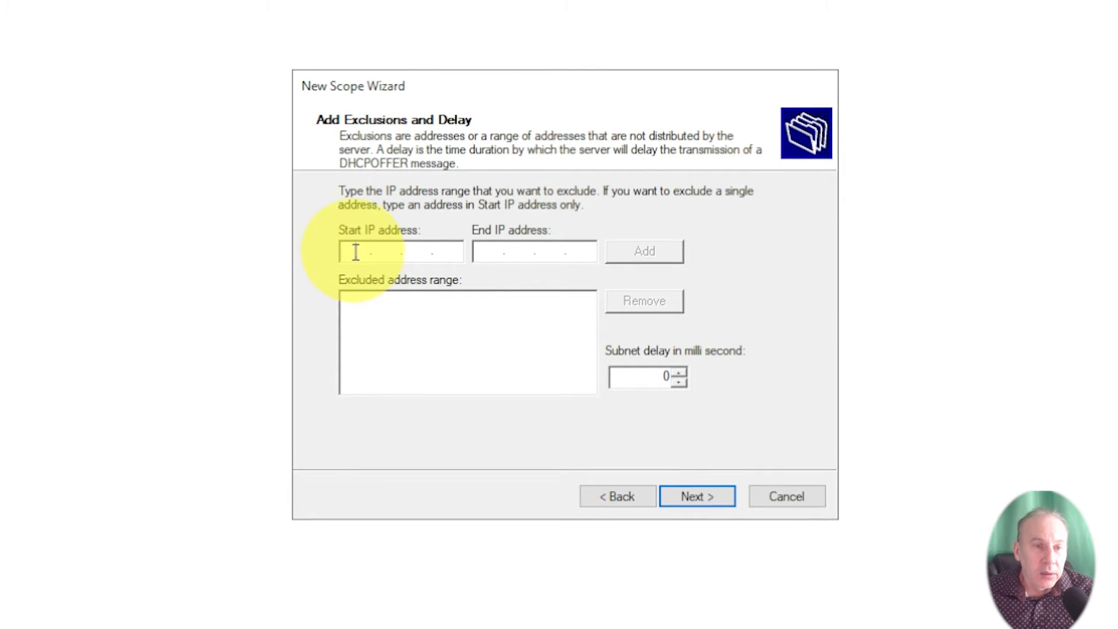
pyautogui.write('192.1')
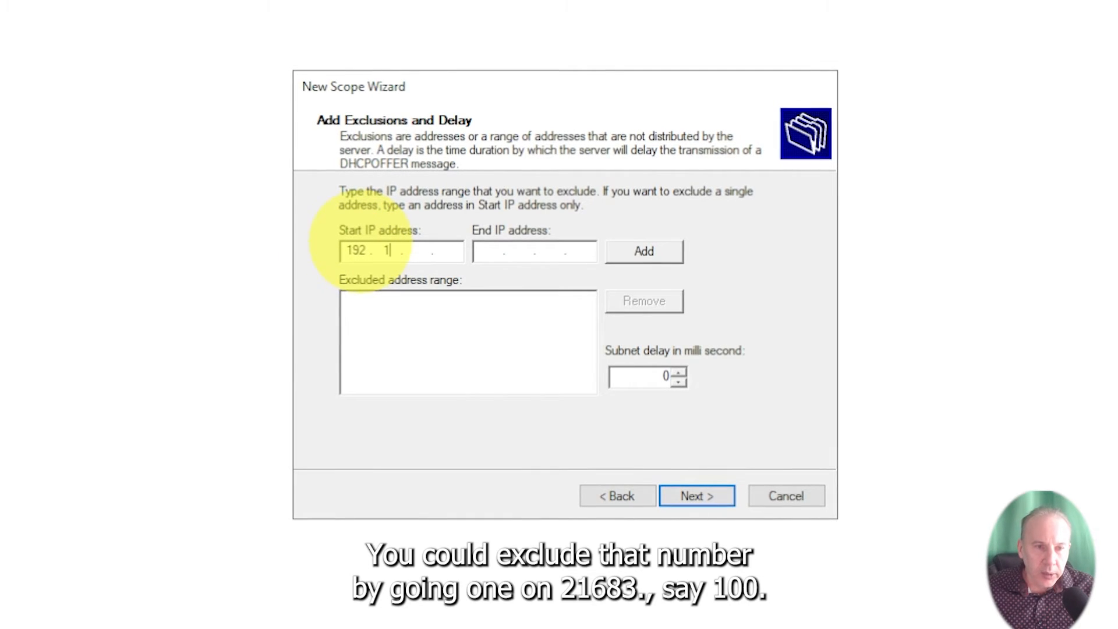
pyautogui.write('68.3.100')
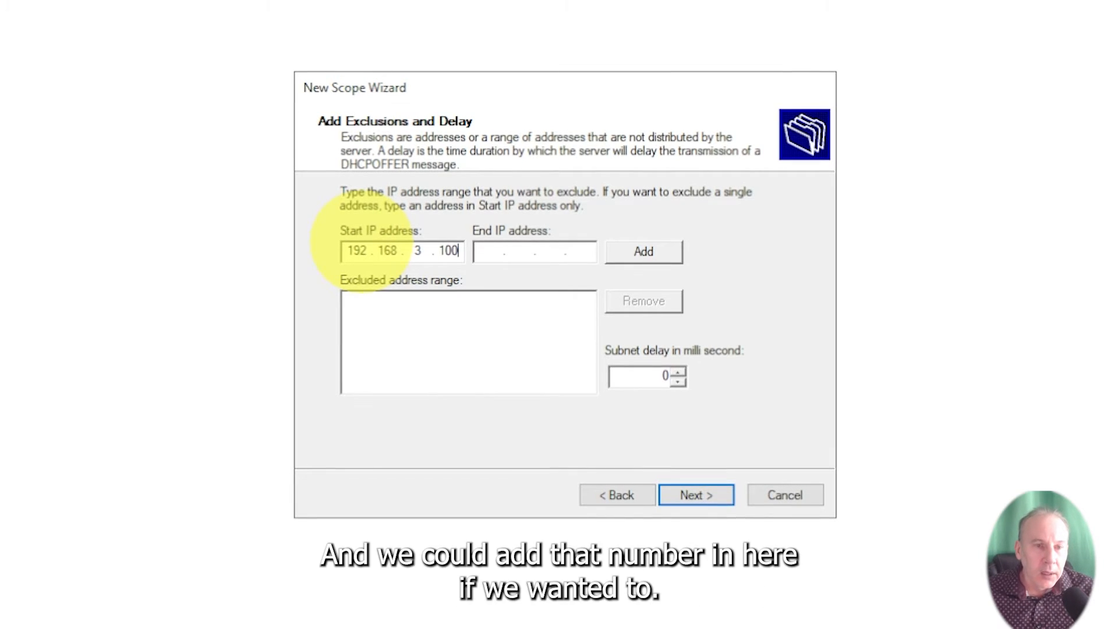
pyautogui.click(655, 251)
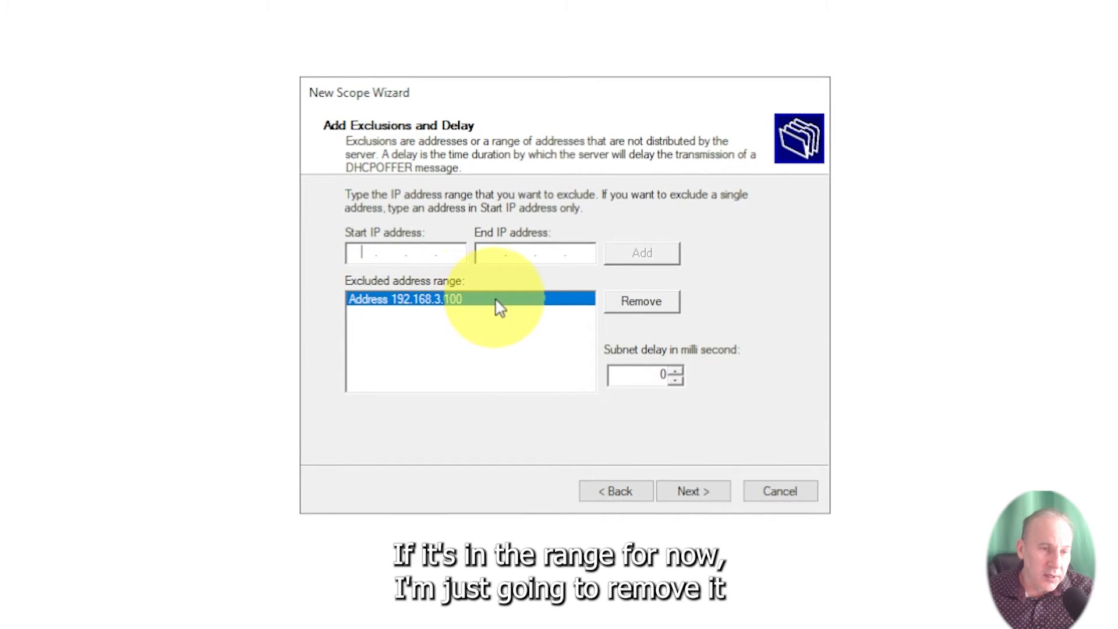
# Remove the 192.168.3.100 exclusion so the scope has no excluded addresses, and continue to the lease duration
pyautogui.click(643, 308)
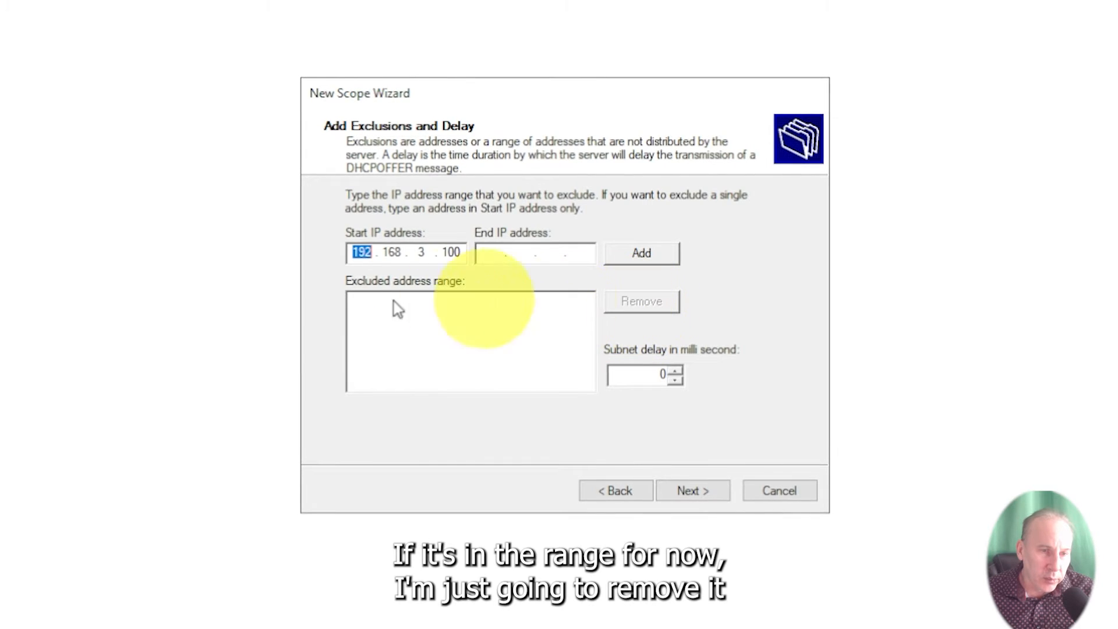
pyautogui.click(700, 493)
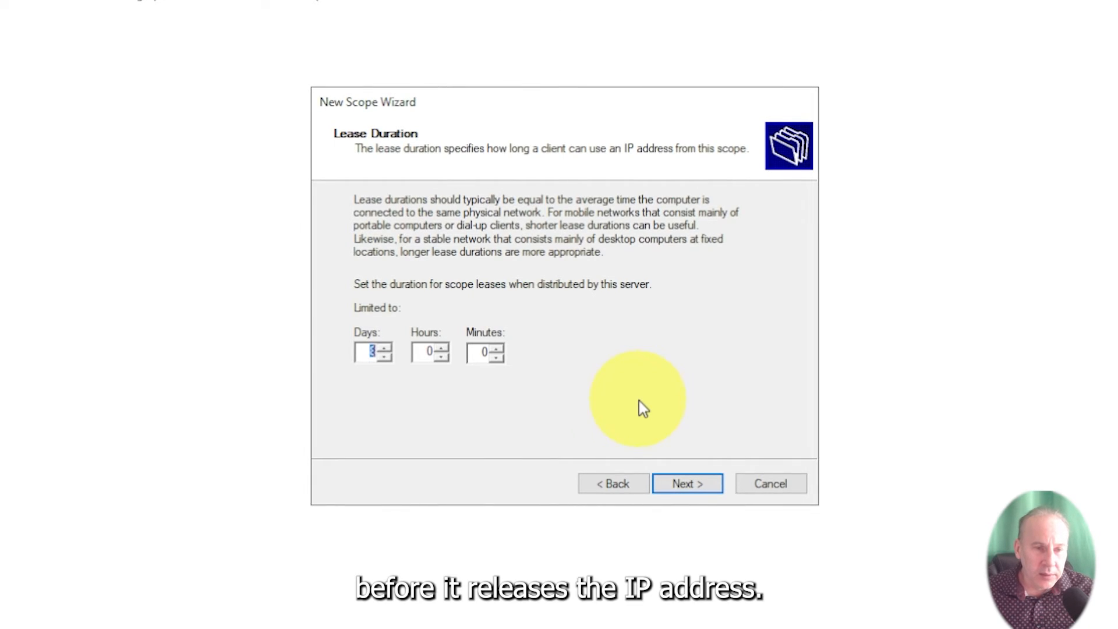
# Set the scope's lease duration to 1 day, 0 hours and 0 minutes, and accept it
pyautogui.click(364, 352)
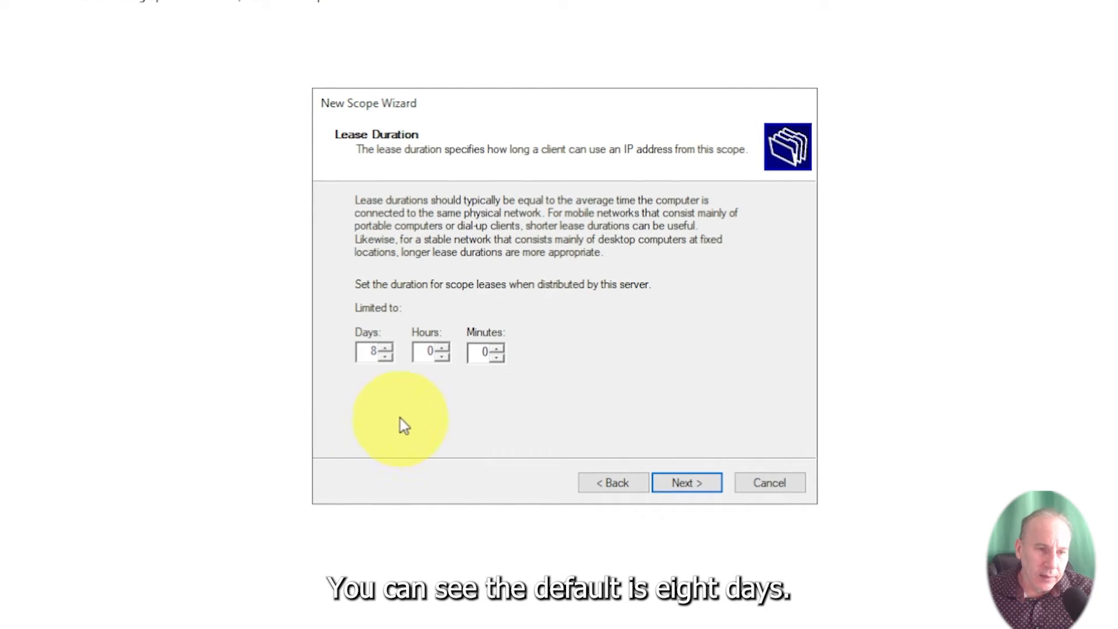
pyautogui.click(383, 357)
pyautogui.click(384, 357)
pyautogui.click(383, 357)
pyautogui.click(383, 357)
pyautogui.click(384, 357)
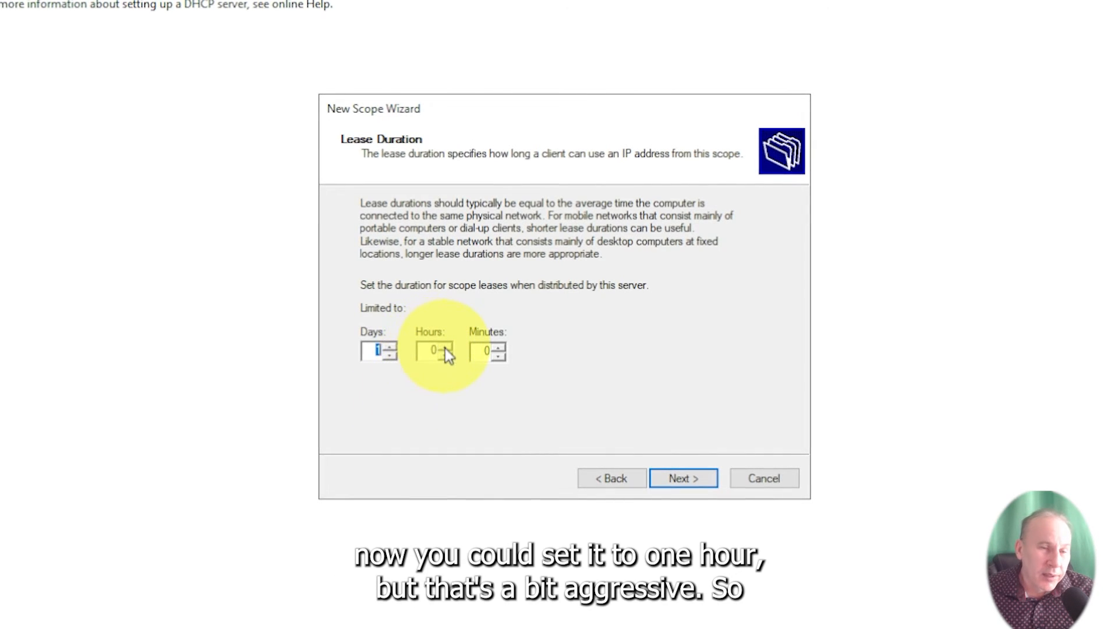
pyautogui.click(392, 356)
pyautogui.click(393, 346)
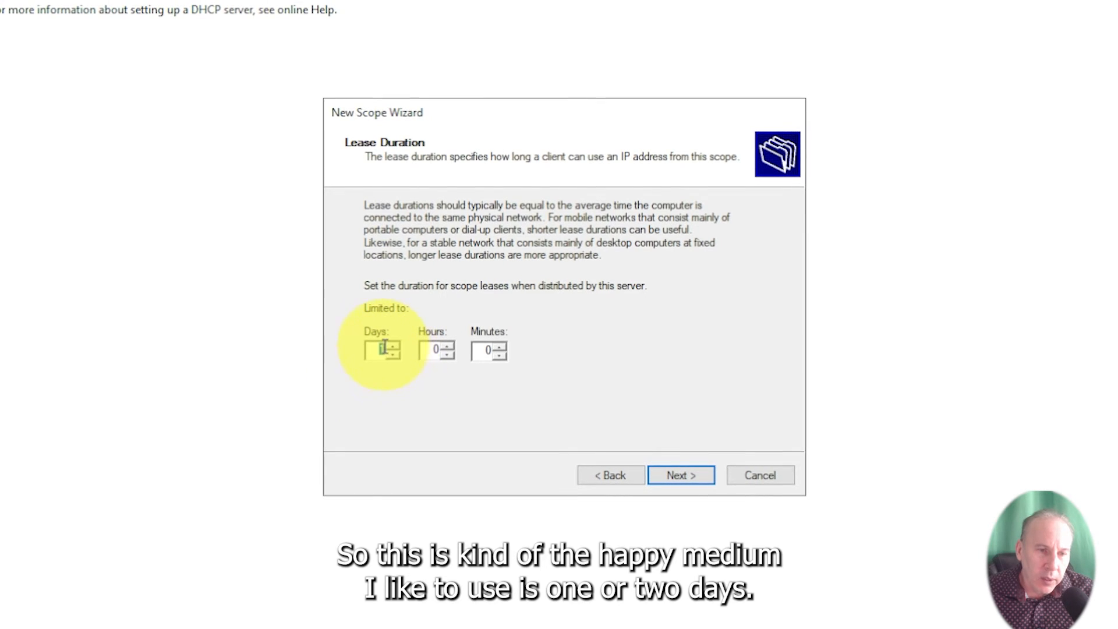
pyautogui.click(684, 475)
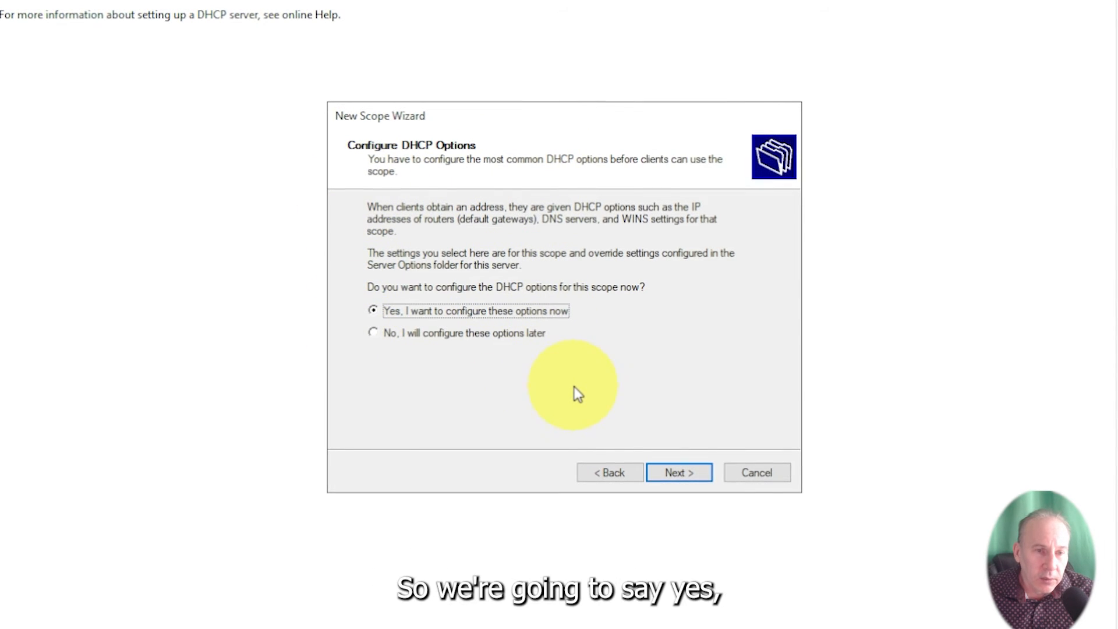
# Choose to configure the DHCP options now and add 192.168.3.2 as the scope's router (default gateway)
pyautogui.click(683, 472)
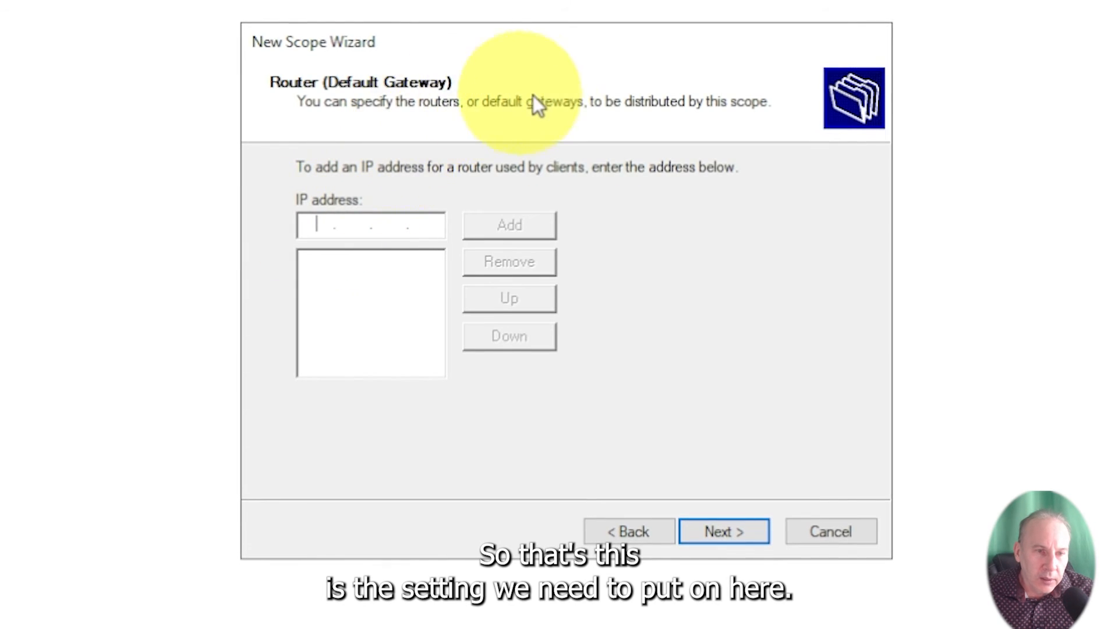
pyautogui.write('192 . 168 . 3 . 2')
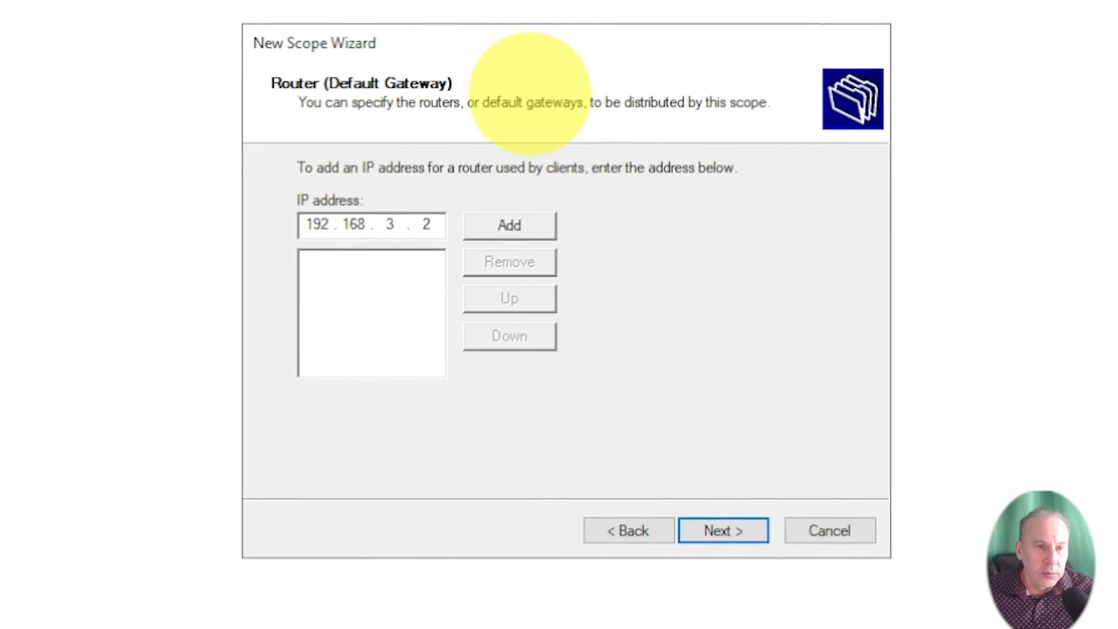
pyautogui.click(515, 222)
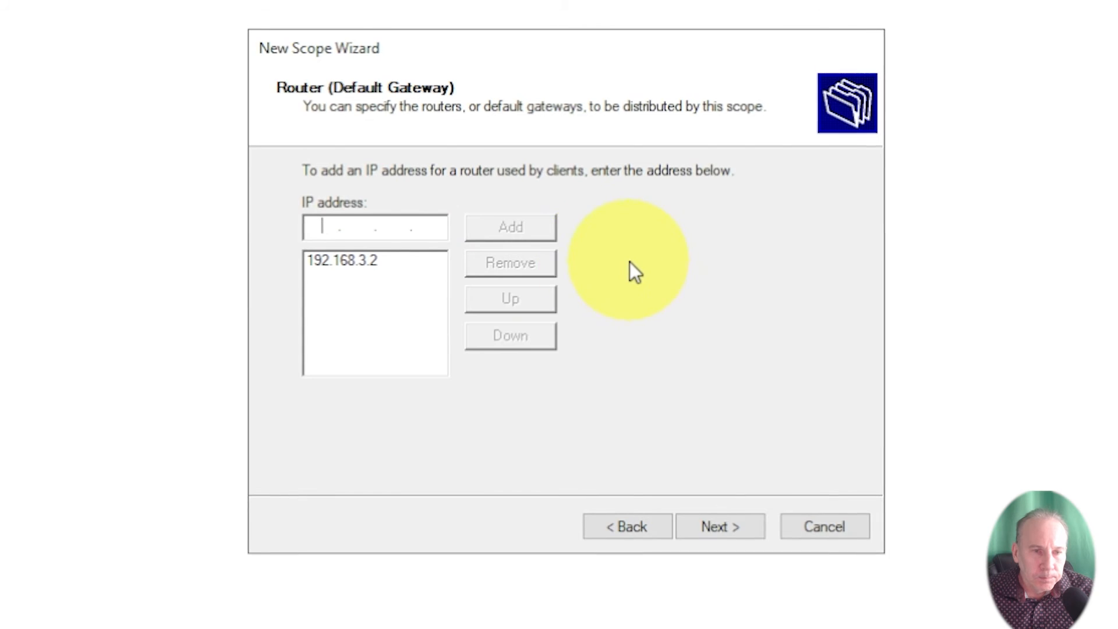
pyautogui.click(724, 531)
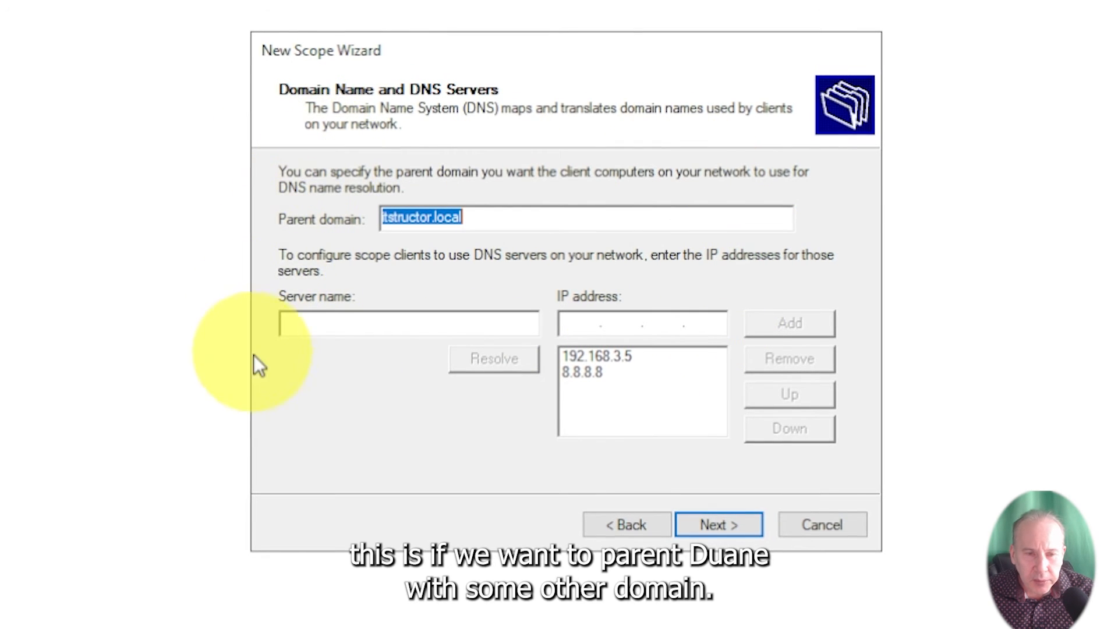
# Accept the preset parent domain and DNS servers with no WINS servers, and choose to activate the scope now
pyautogui.click(720, 532)
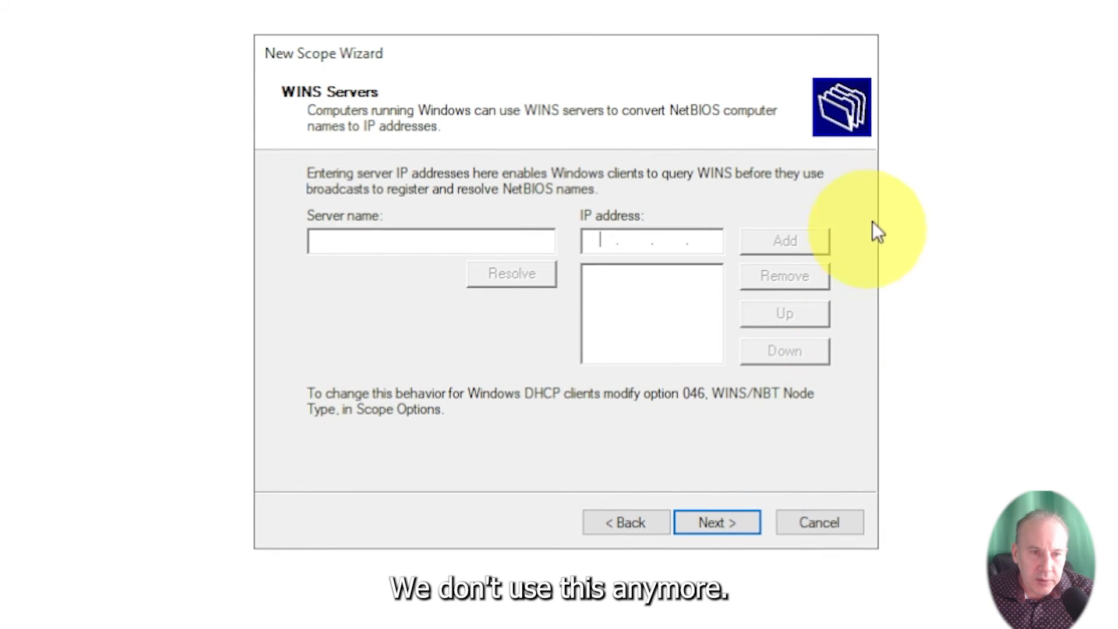
pyautogui.click(703, 522)
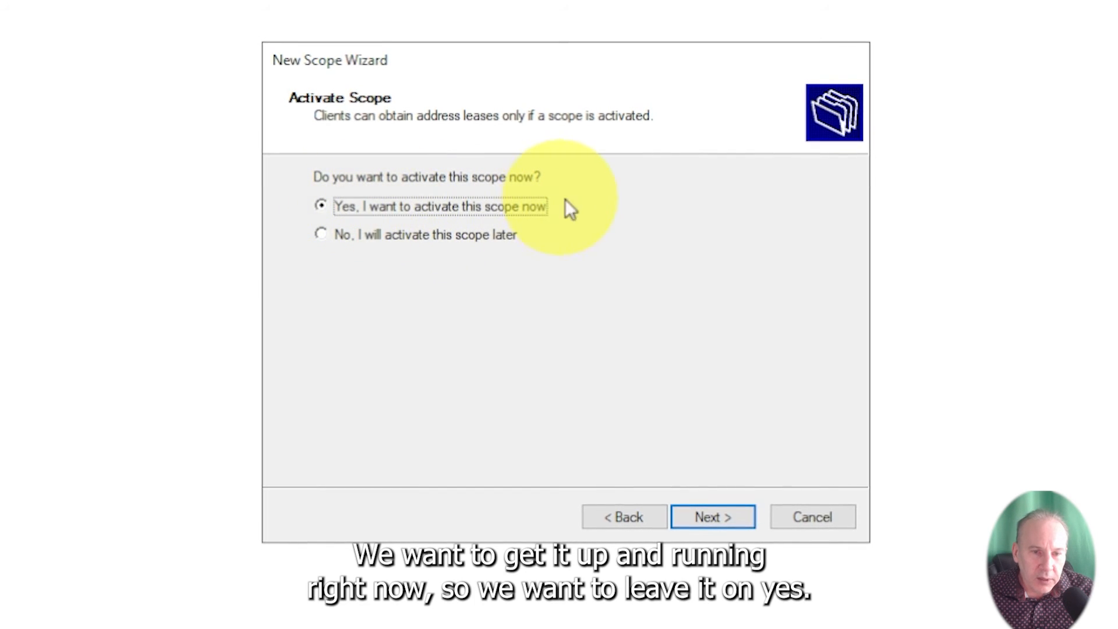
pyautogui.click(734, 518)
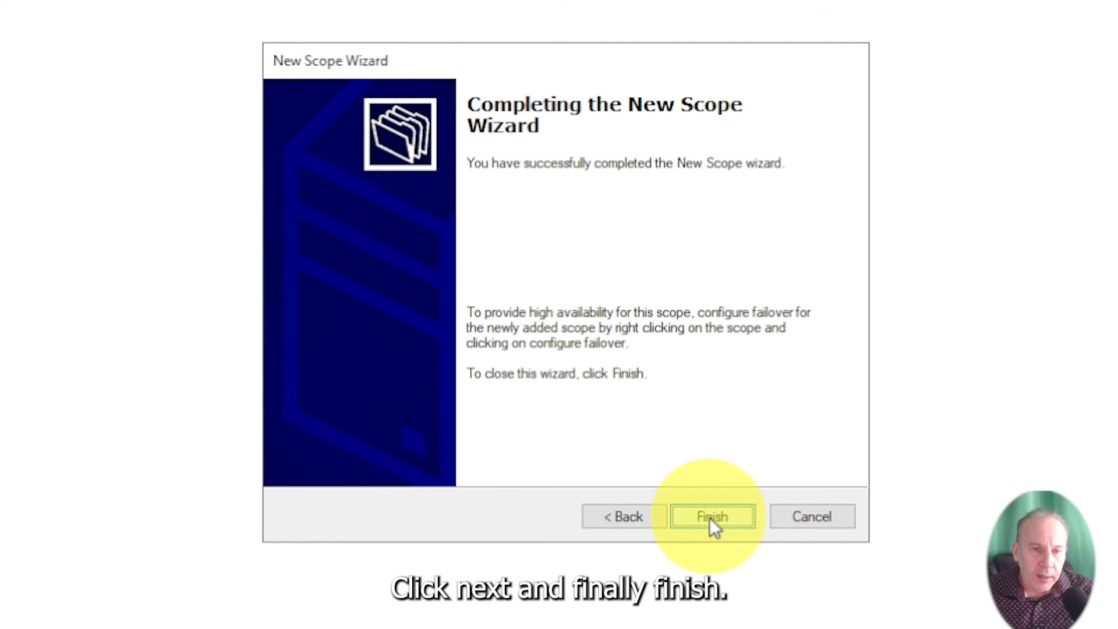